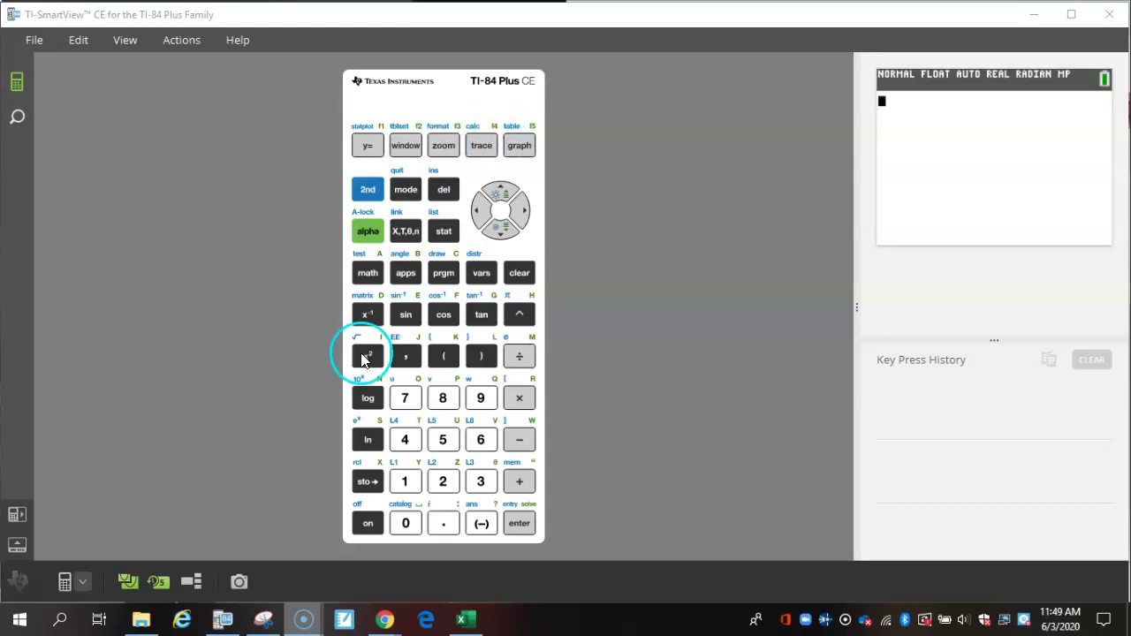
Show the empty Y= editor with the calculator display embedded in the keypad view
left_click(366, 148)
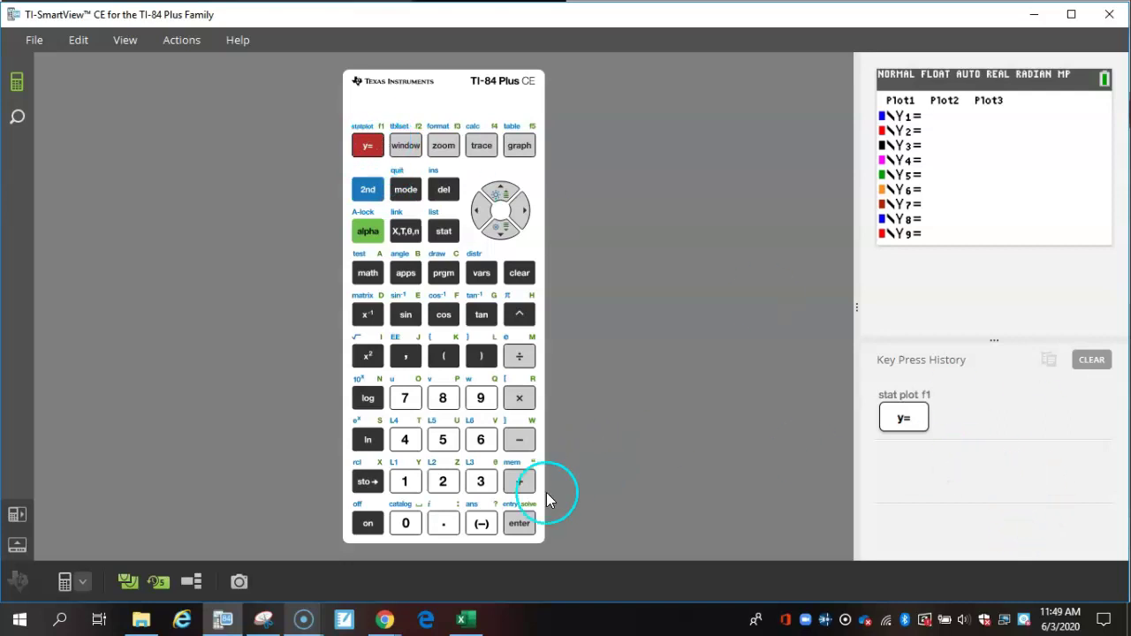
left_click(130, 581)
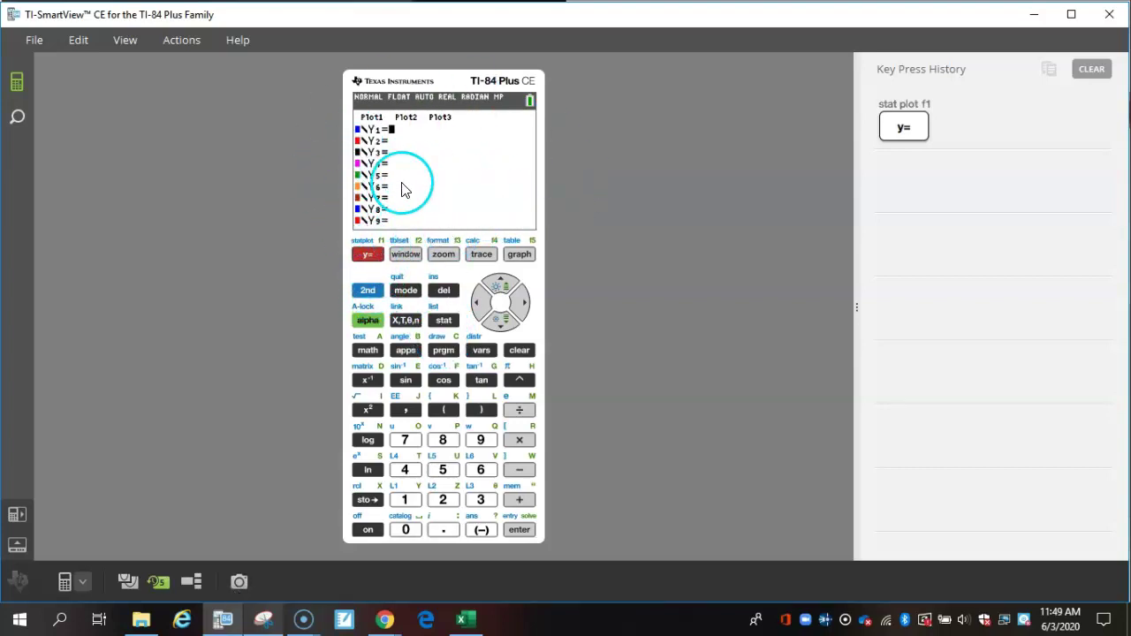
Move the calculator display into its own panel beside the keypad
left_click(132, 581)
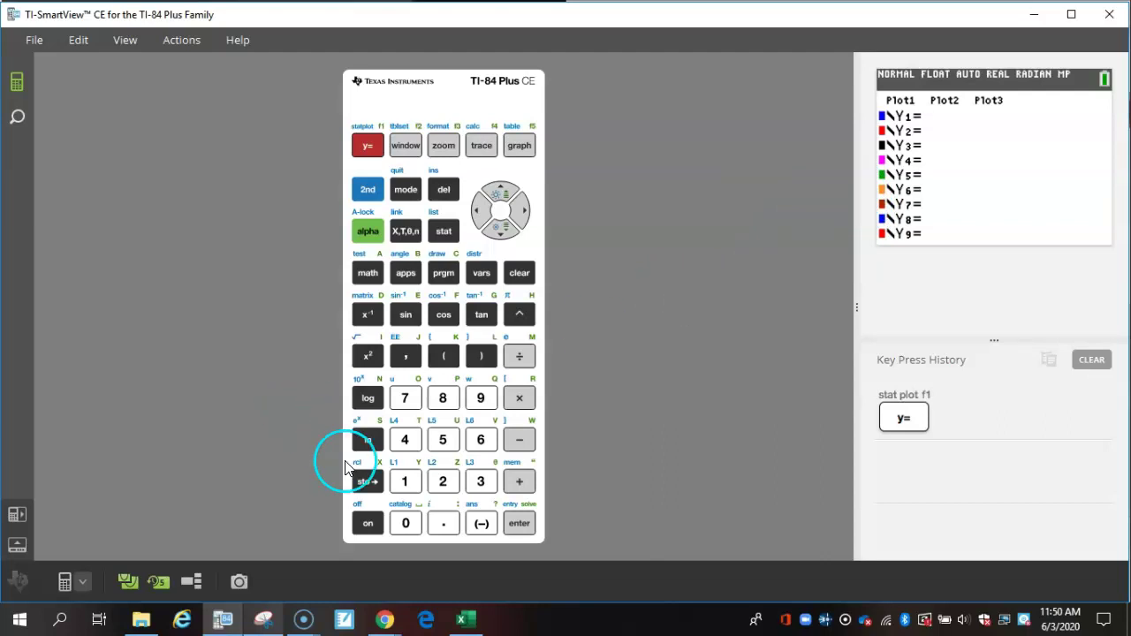
Enter Y1 = 3X+2 in the Y= editor
left_click(490, 487)
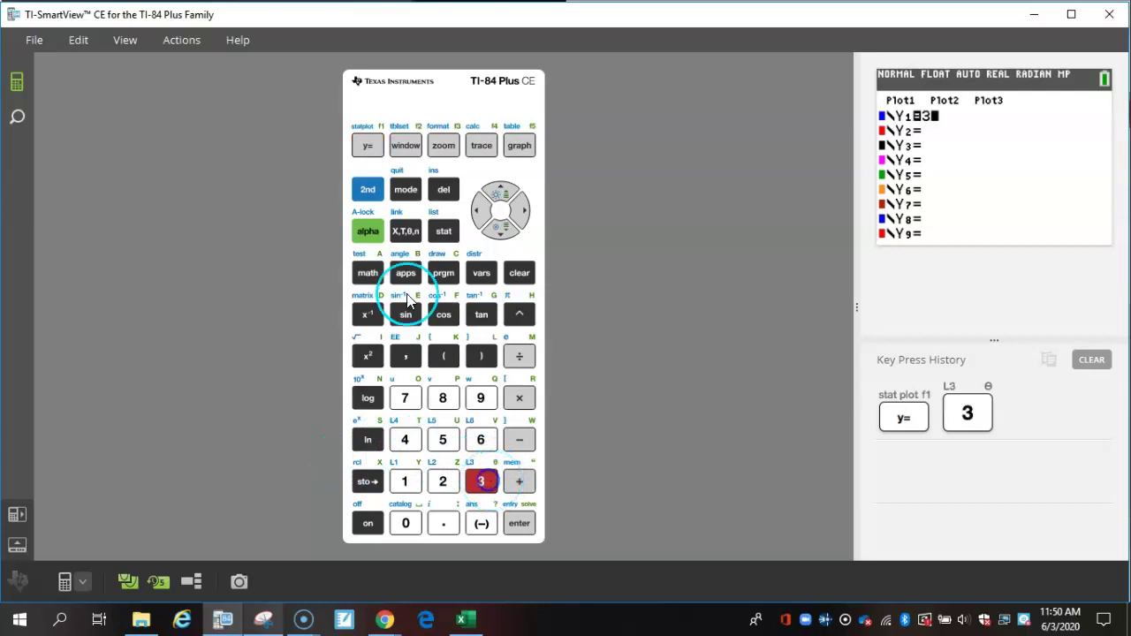
left_click(406, 231)
left_click(520, 482)
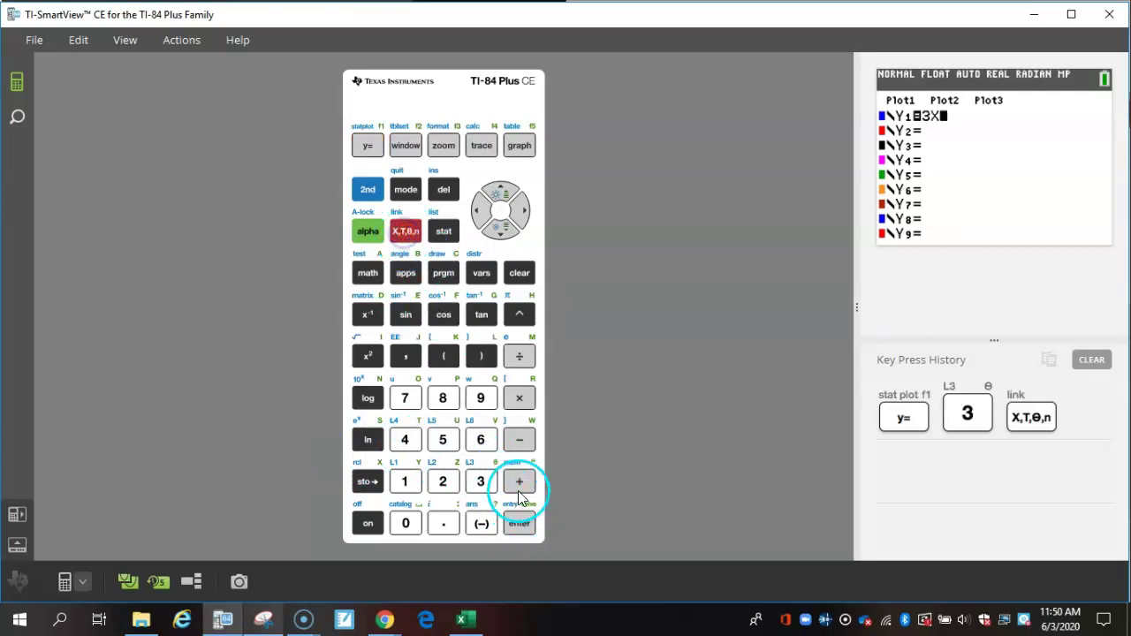
left_click(445, 484)
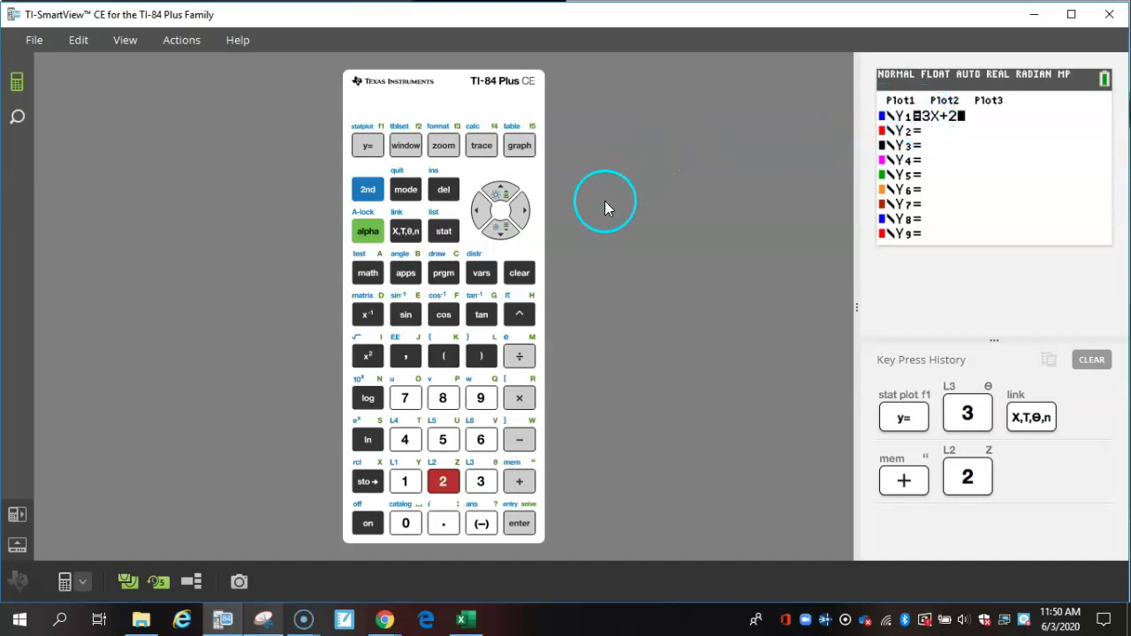
Enter Y2 = -3X-2 on the next line
triple_click(477, 212)
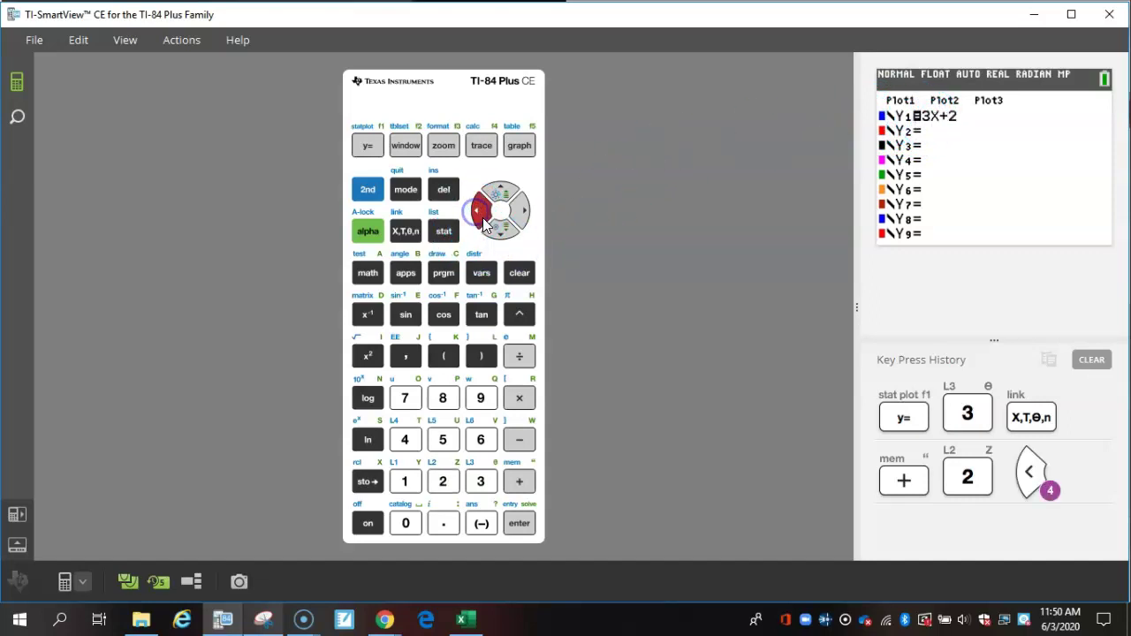
left_click(497, 229)
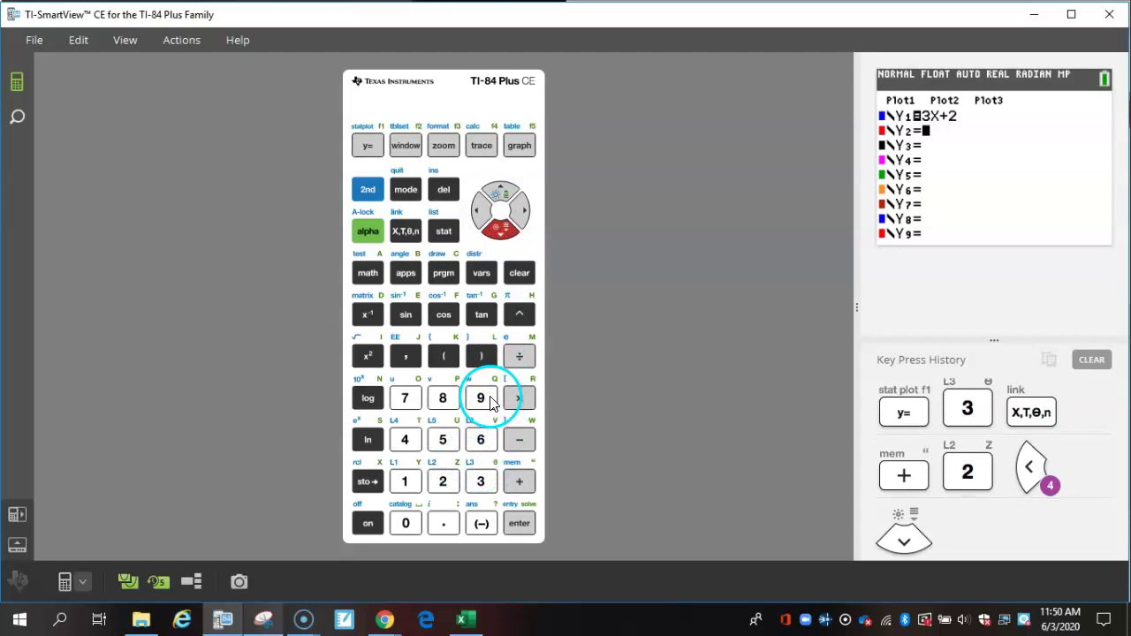
left_click(482, 523)
left_click(480, 482)
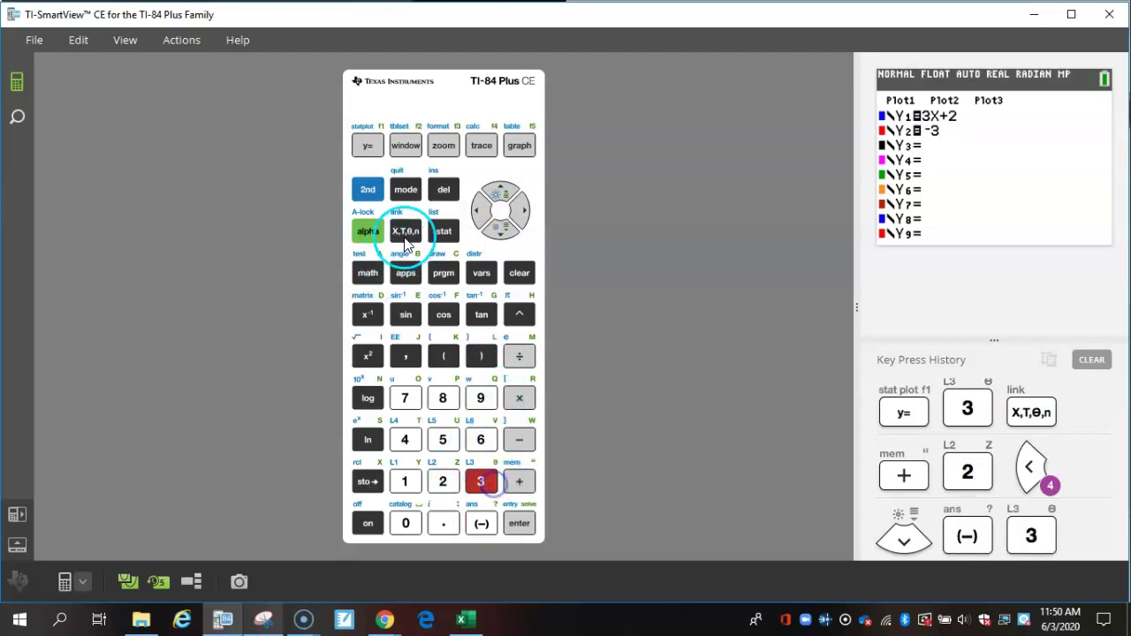
left_click(406, 231)
left_click(520, 441)
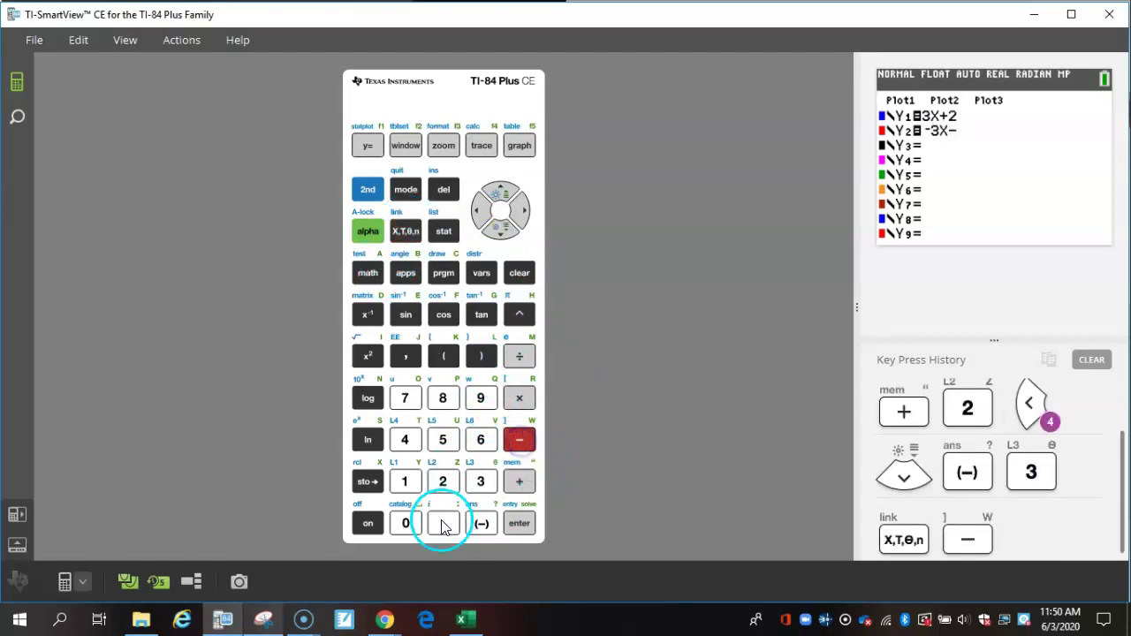
left_click(451, 482)
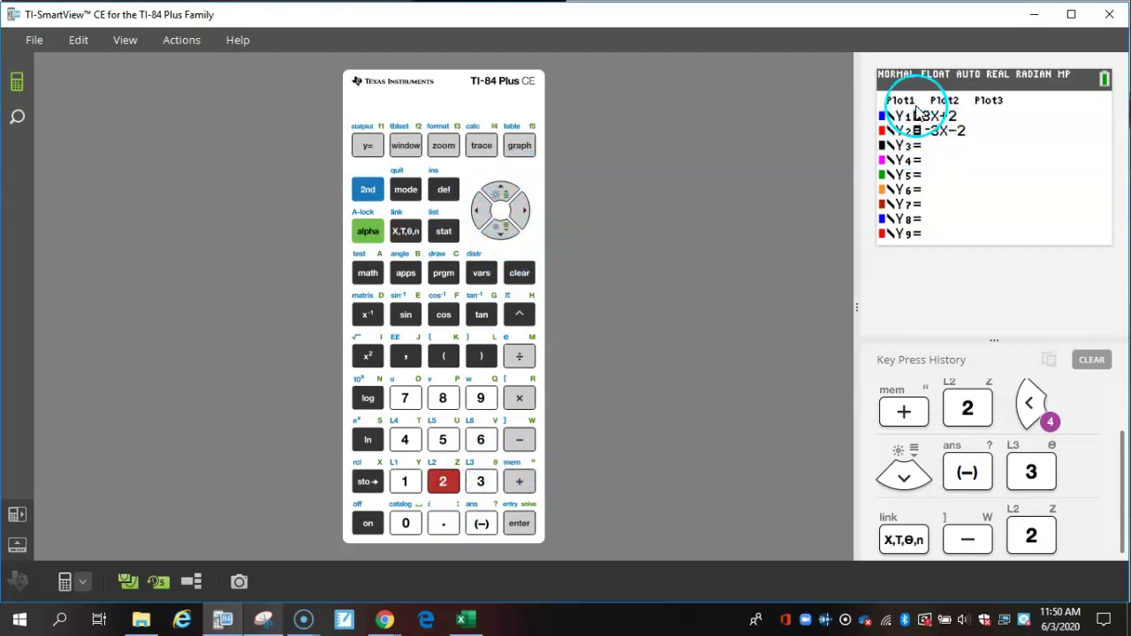
Deselect Y2's equals sign so -3X-2 is not graphed, then return to Y1
left_click(486, 212)
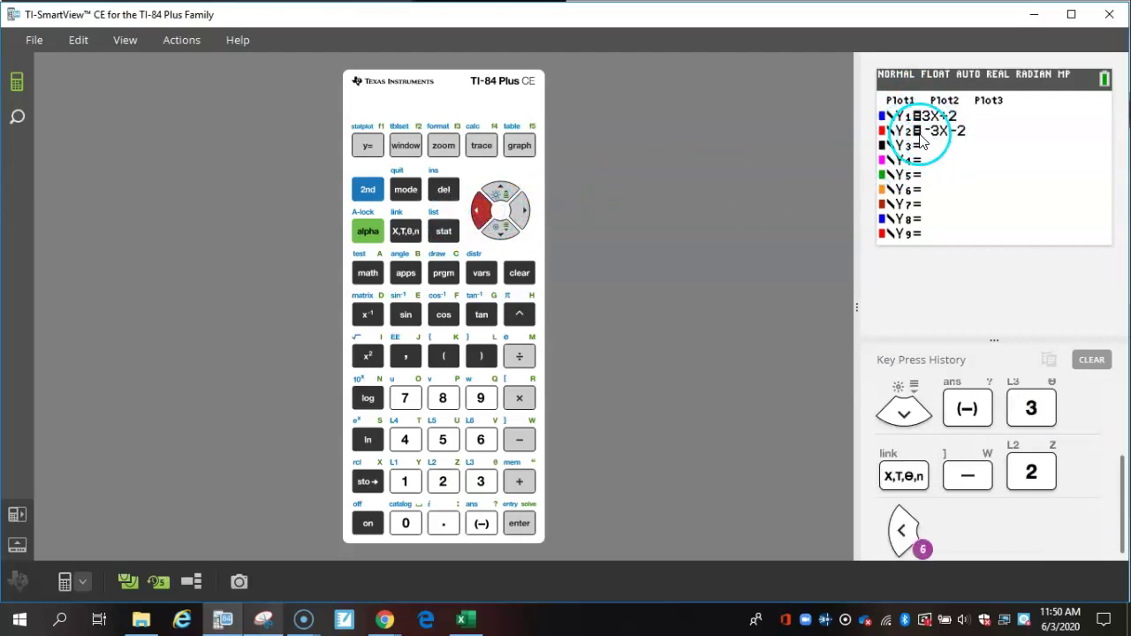
left_click(520, 524)
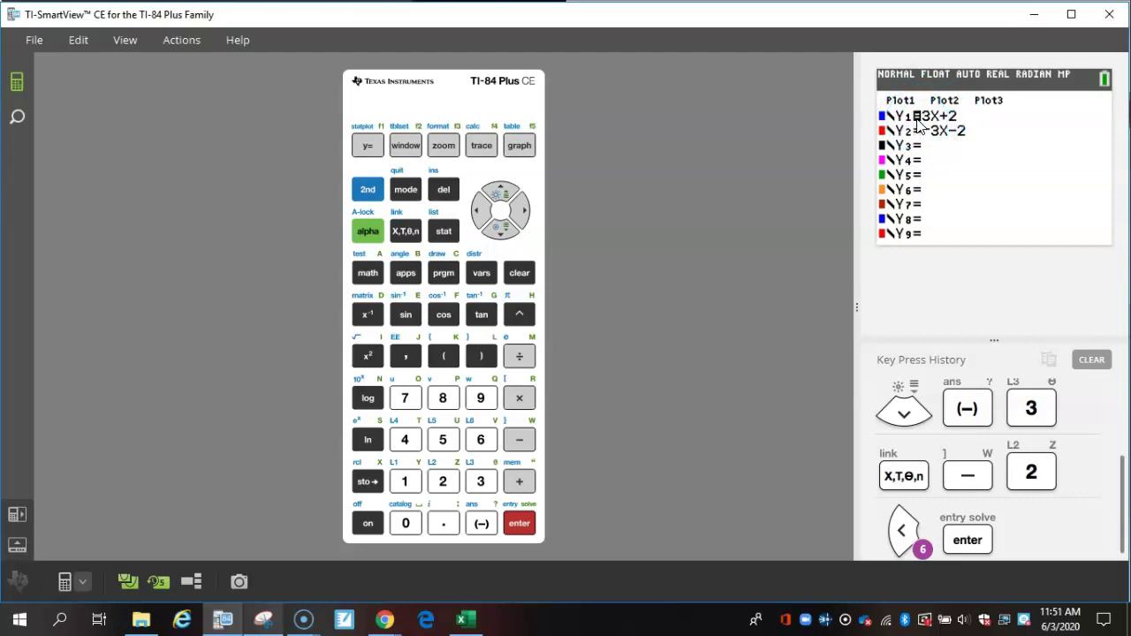
left_click(508, 196)
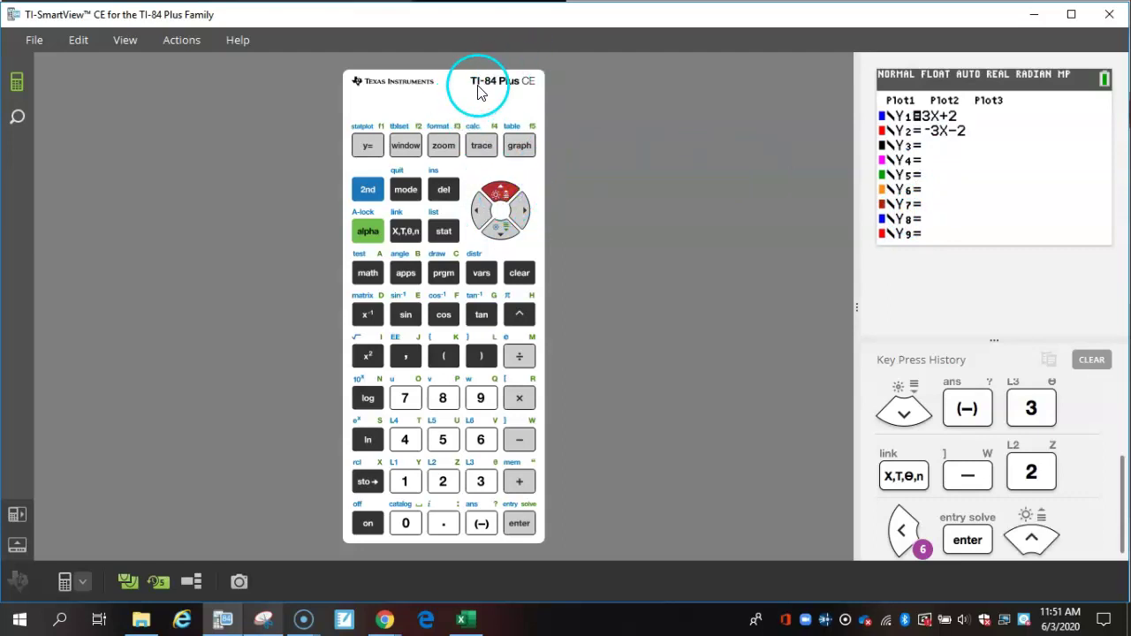
Set Y1 = 3X+2 to LTBLUE colour, keeping the default line style, and confirm with OK
left_click(480, 209)
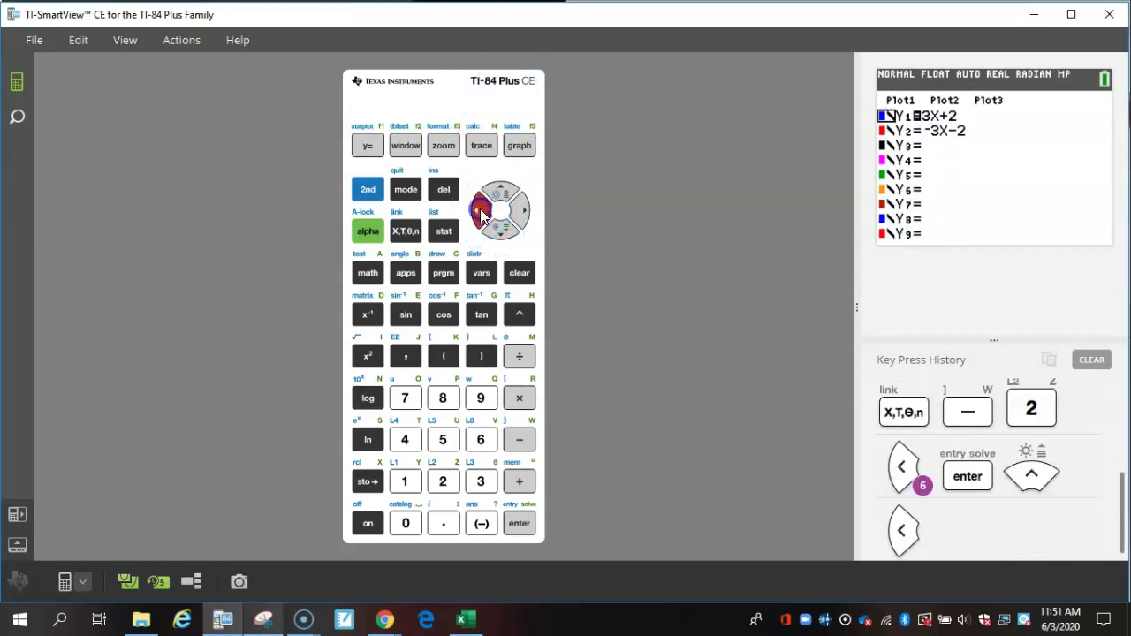
left_click(519, 525)
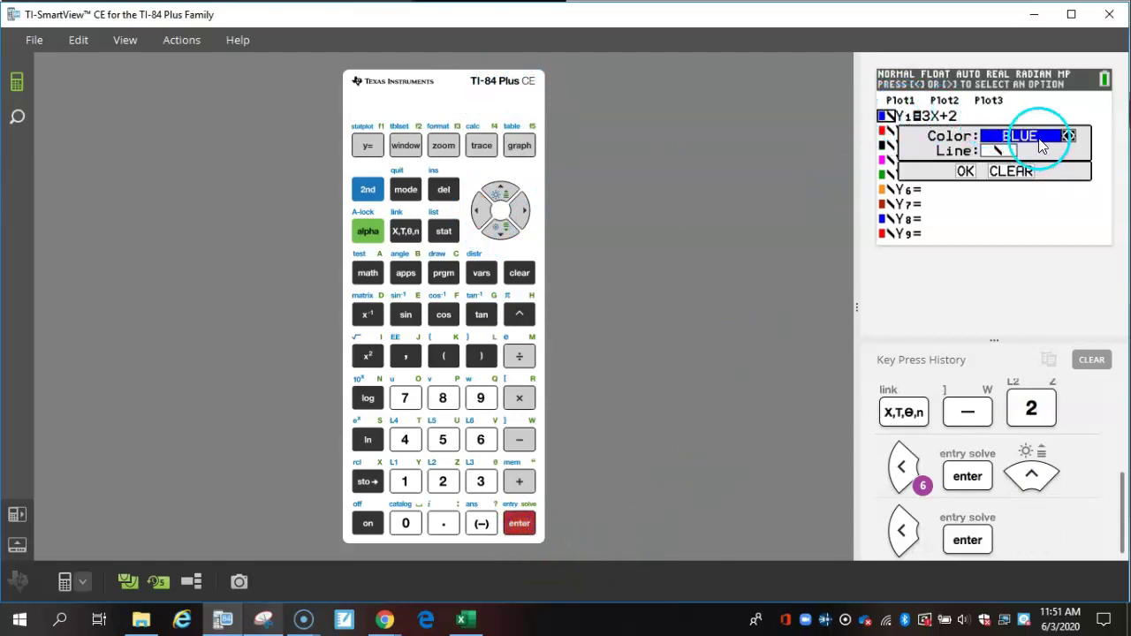
left_click(523, 211)
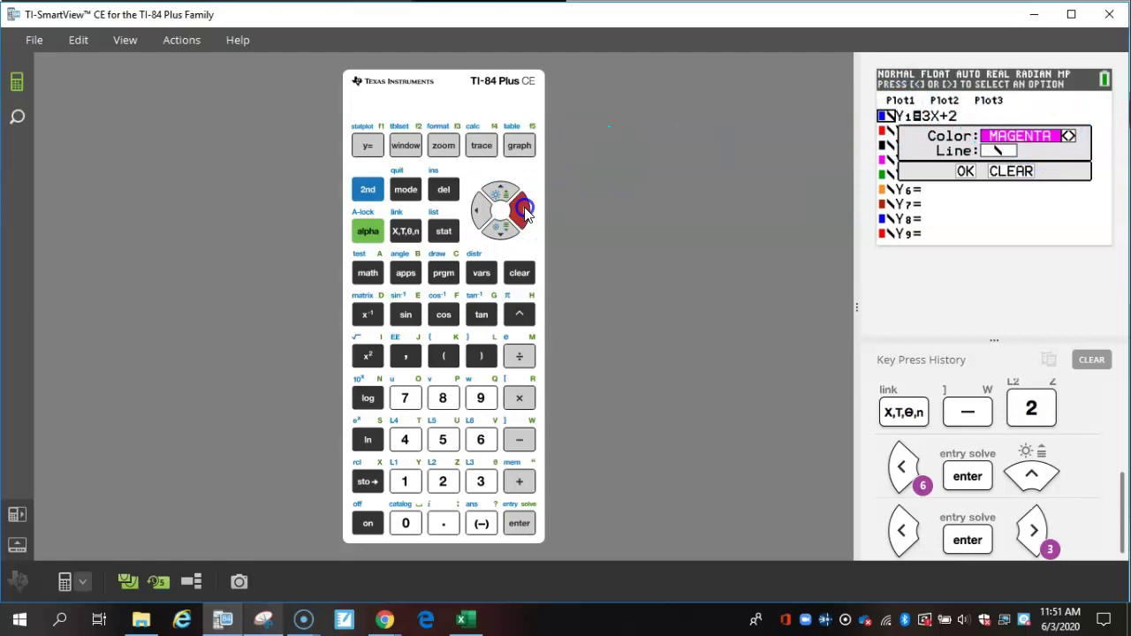
left_click(523, 210)
left_click(523, 210)
left_click(500, 229)
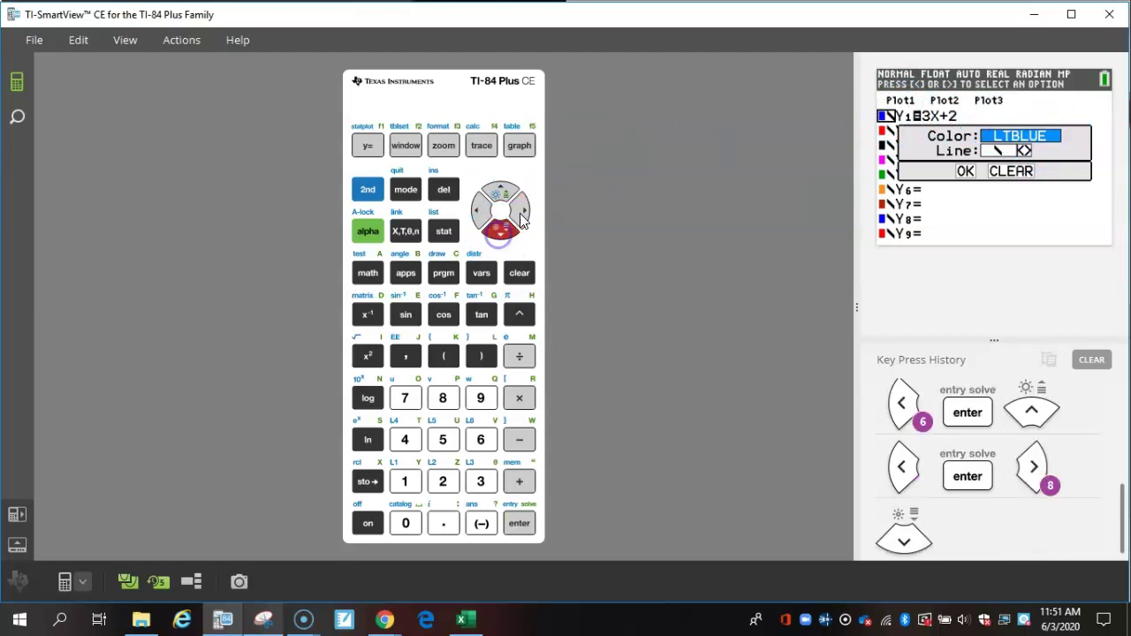
left_click(524, 212)
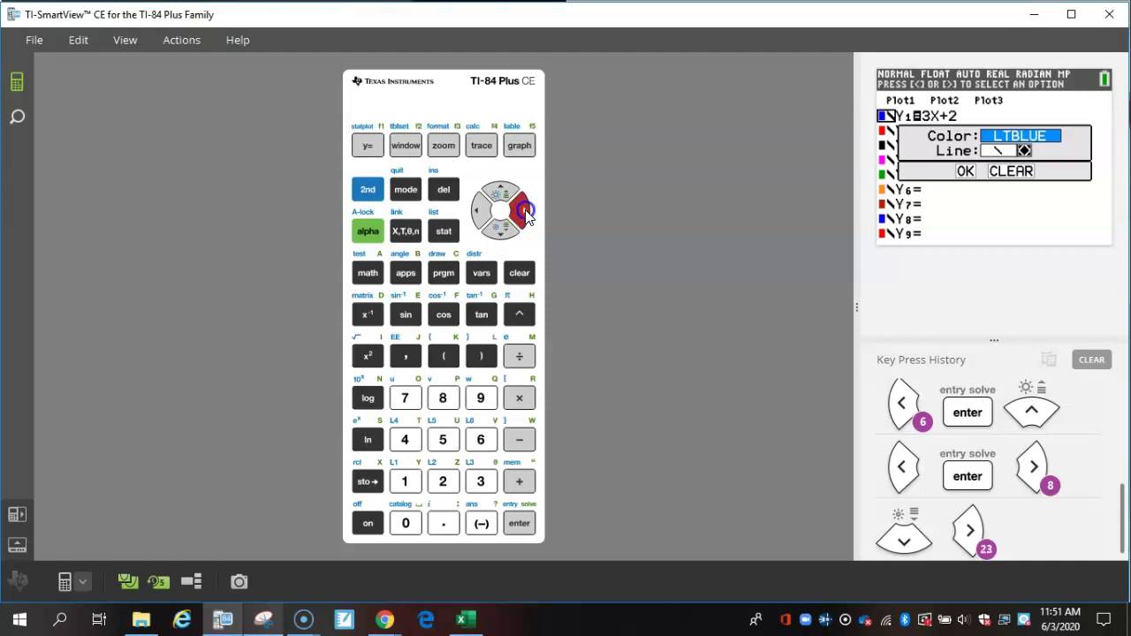
left_click(481, 210)
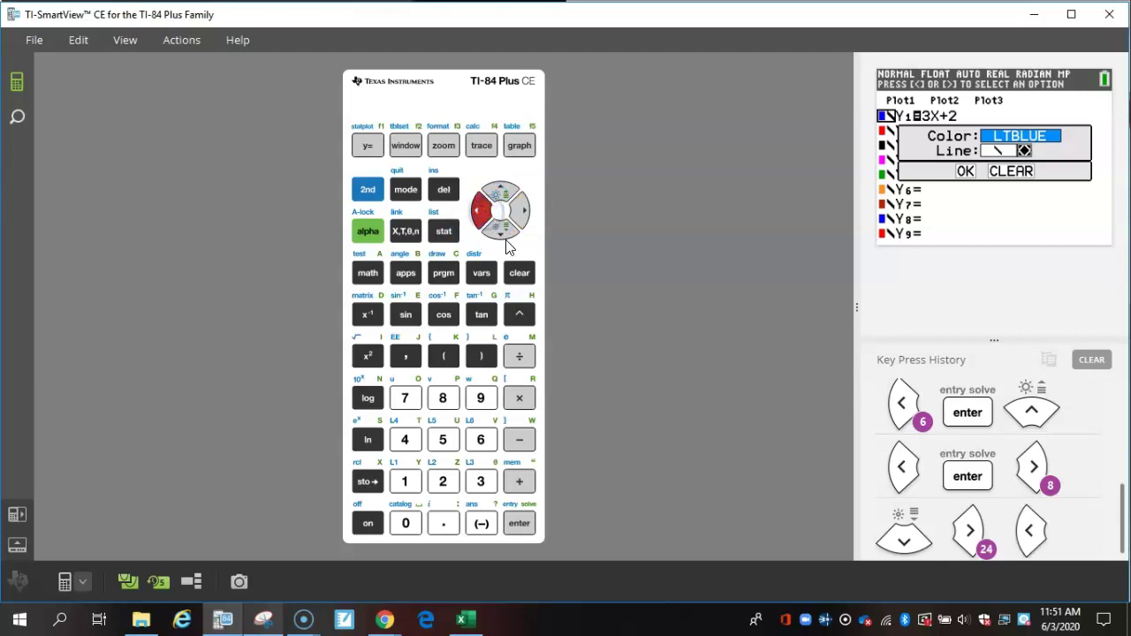
left_click(503, 231)
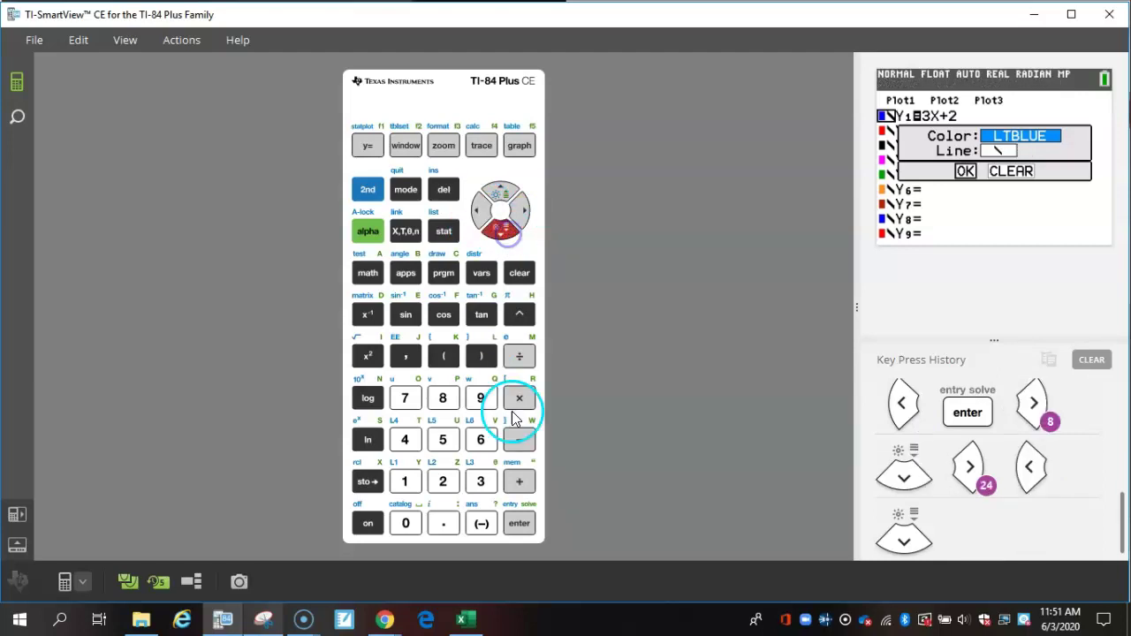
left_click(516, 521)
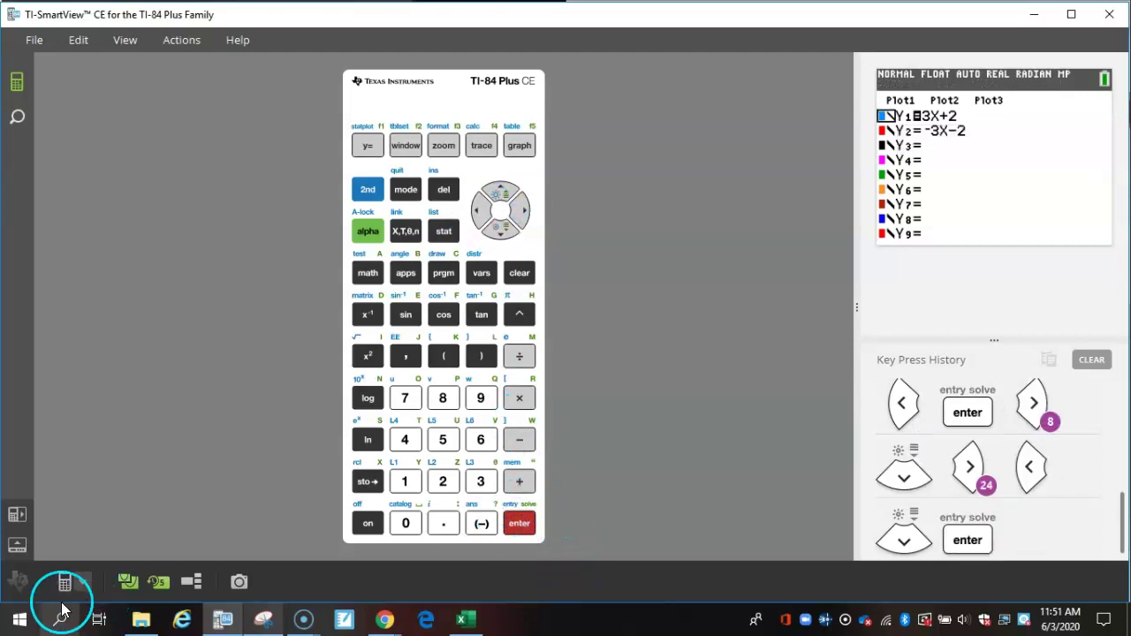
Select the TI-84 Plus C model, clear its RAM through MEM > Reset, and show Y=
left_click(84, 586)
left_click(87, 521)
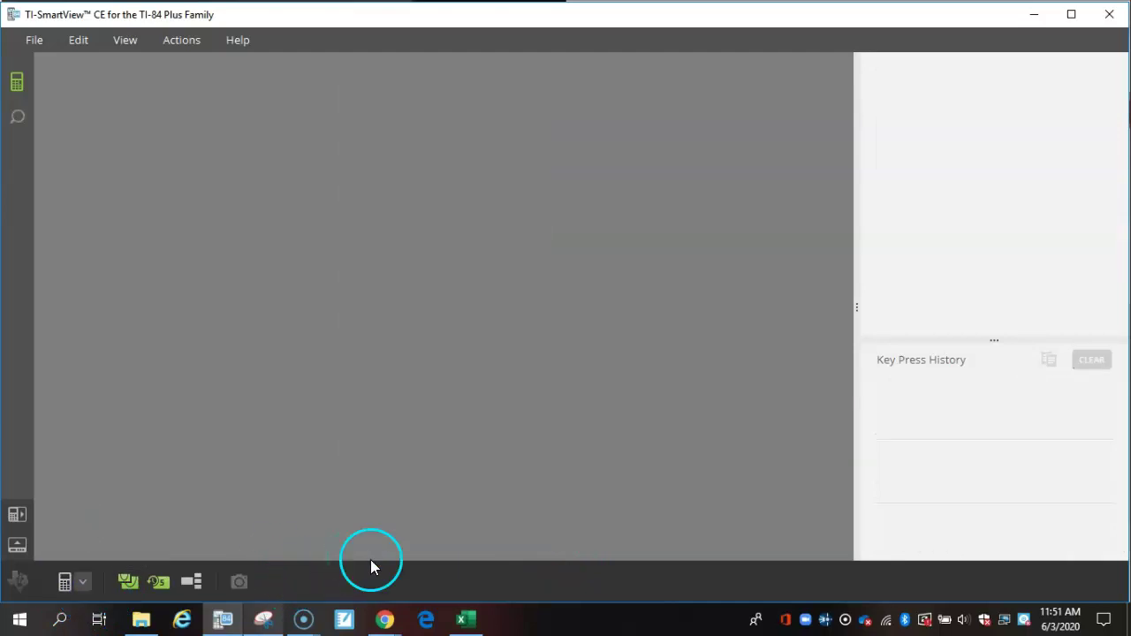
left_click(364, 192)
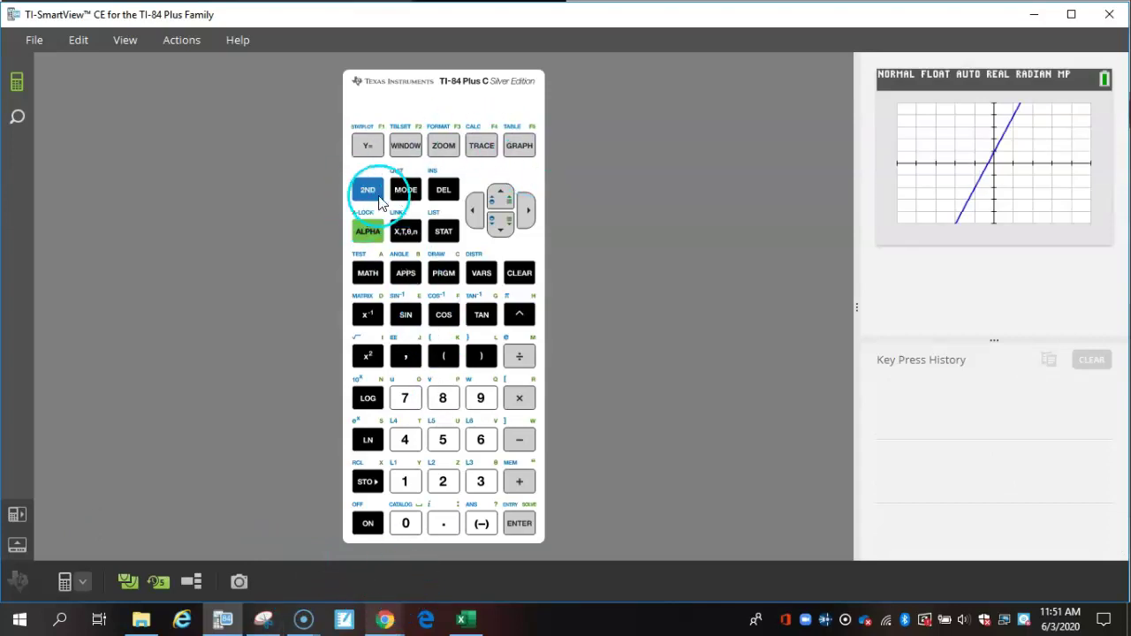
left_click(518, 483)
left_click(404, 398)
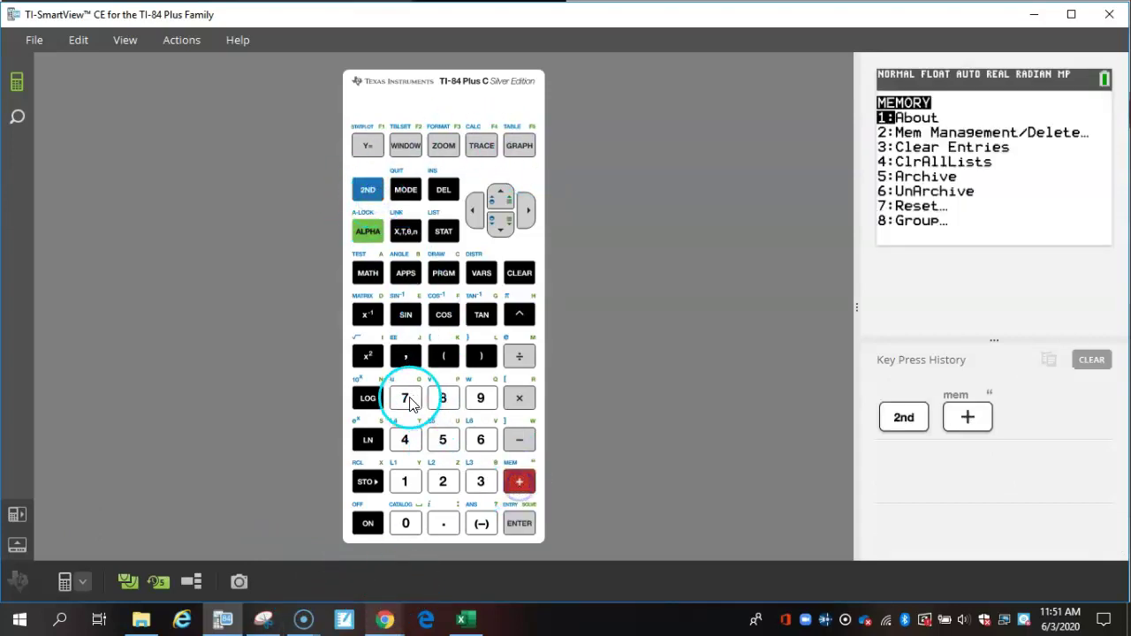
left_click(404, 481)
left_click(443, 482)
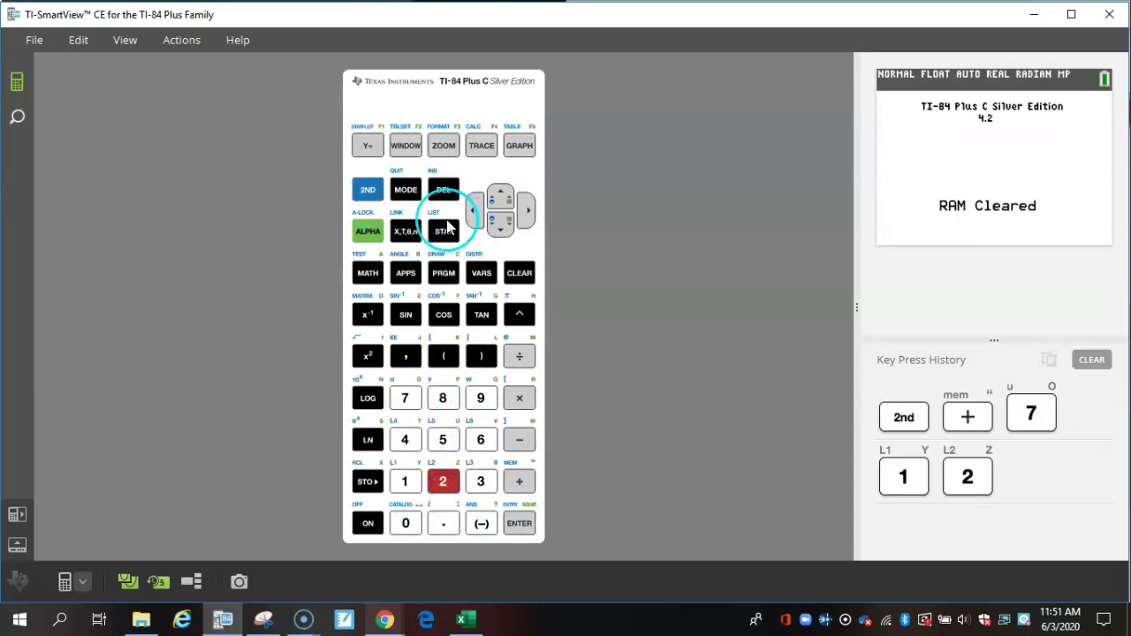
left_click(365, 146)
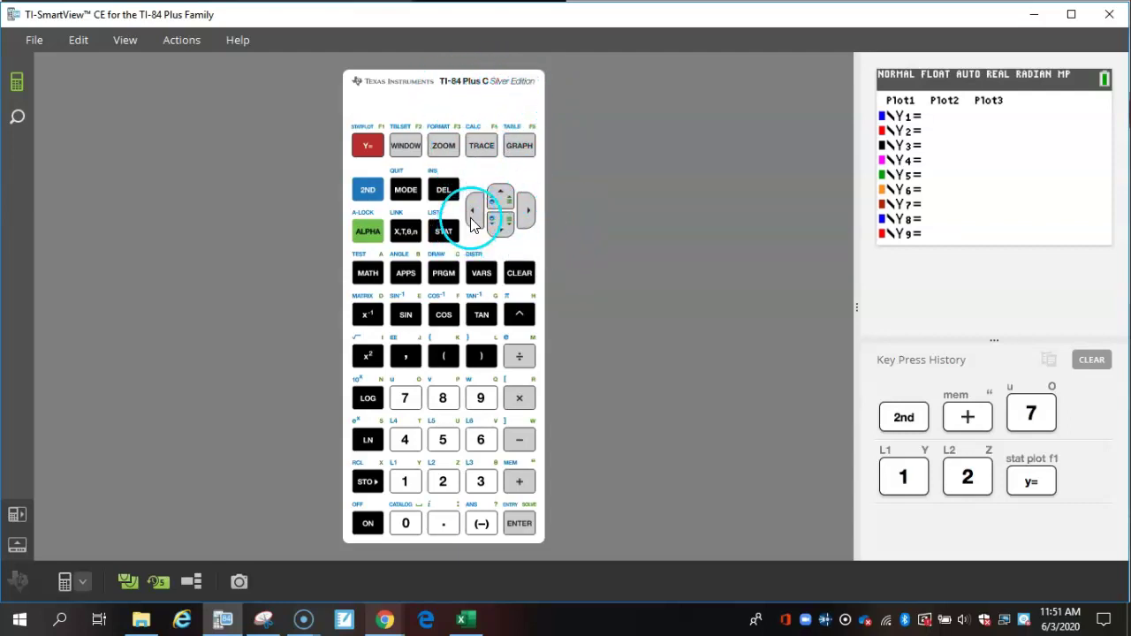
Enter Y1 = 3X+2 on the reset TI-84 Plus C
left_click(480, 481)
left_click(406, 232)
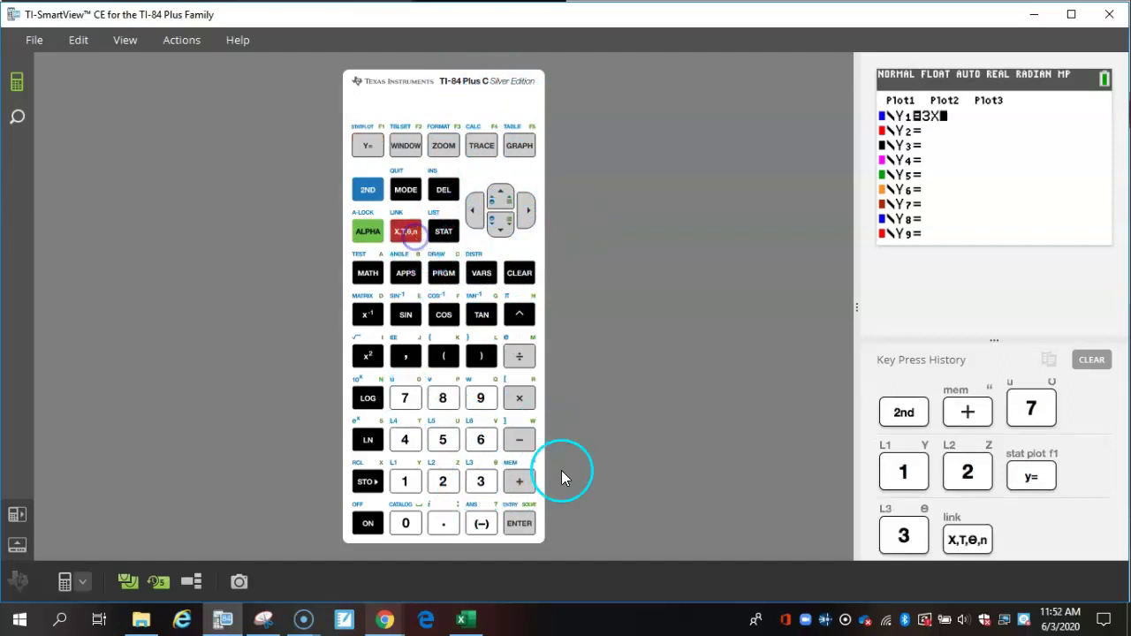
left_click(519, 481)
left_click(450, 489)
Enter Y2 = -3X-2 and switch Y2 off for graphing
left_click(500, 223)
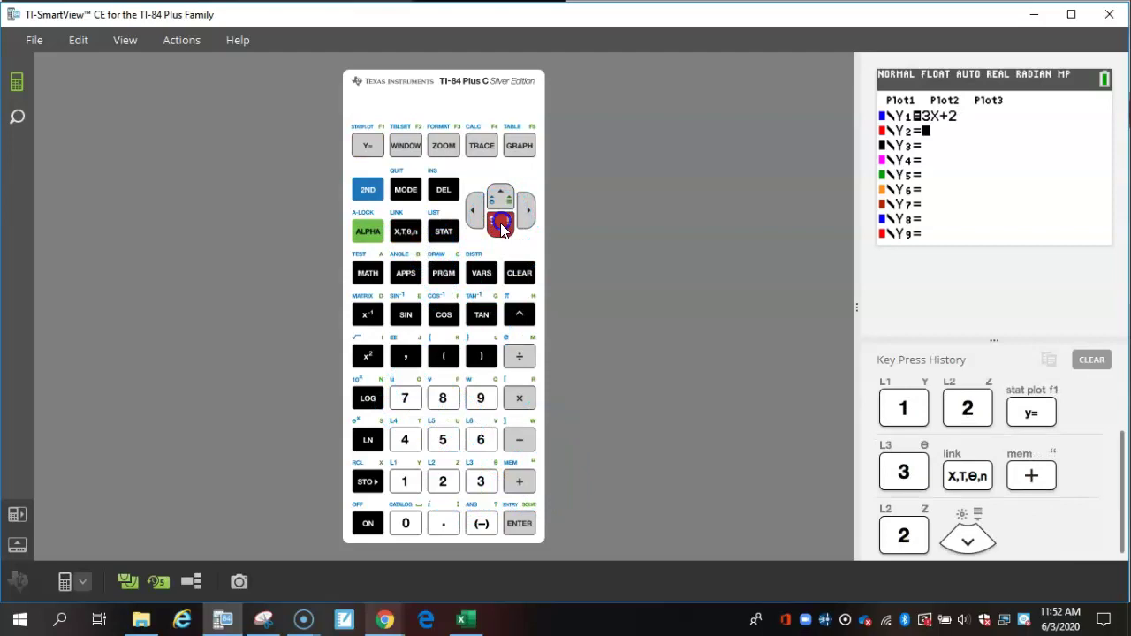
left_click(482, 527)
left_click(481, 482)
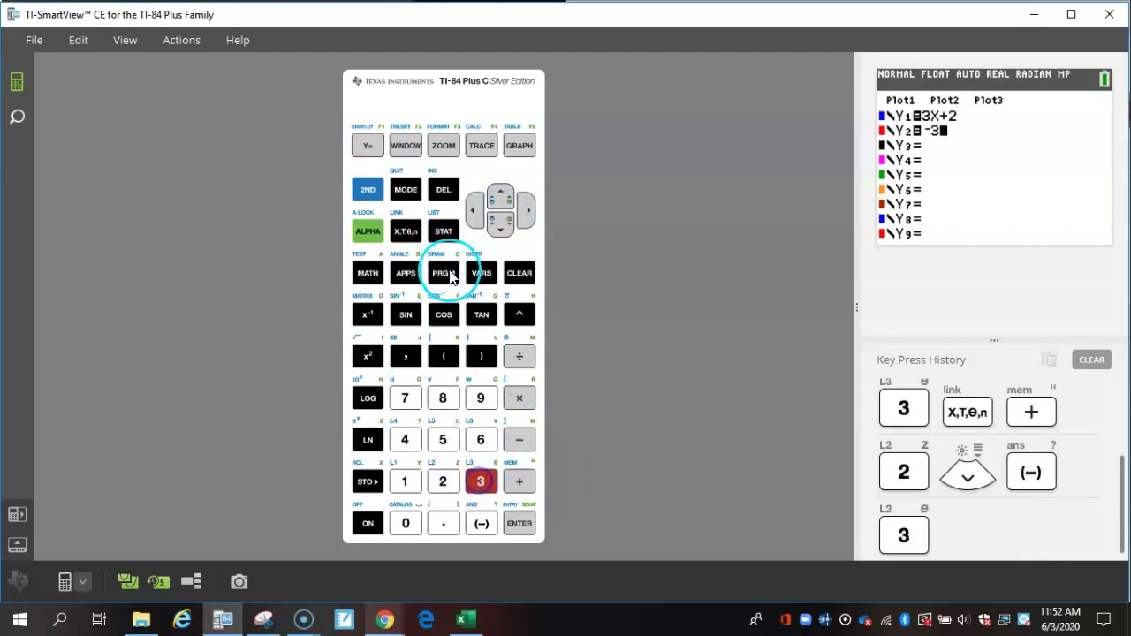
left_click(406, 231)
left_click(519, 442)
left_click(444, 481)
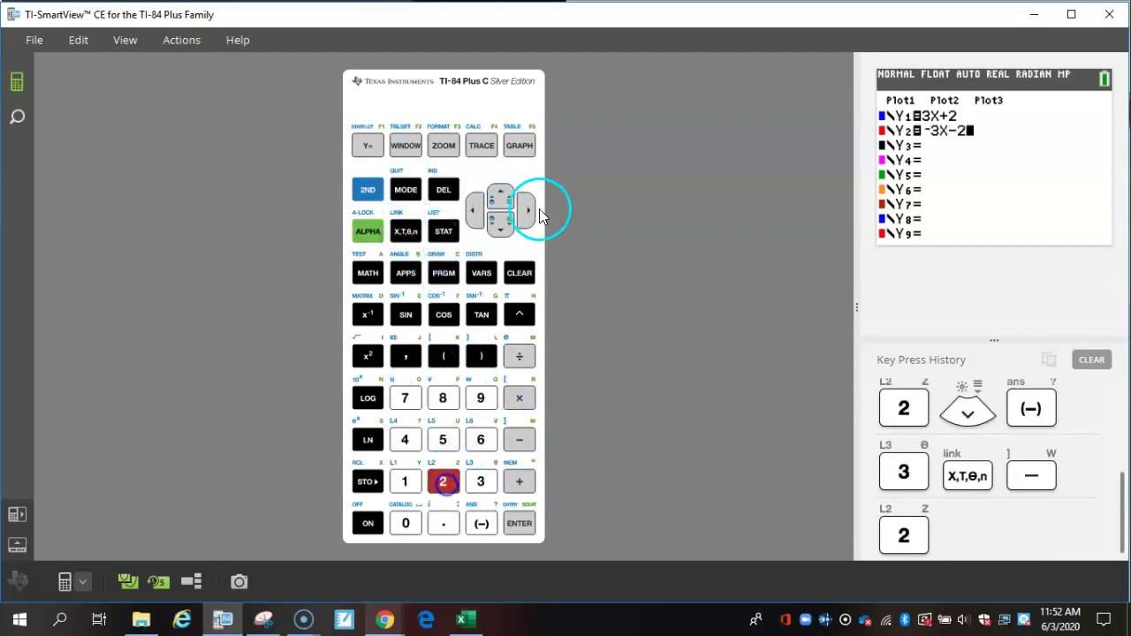
left_click(474, 217)
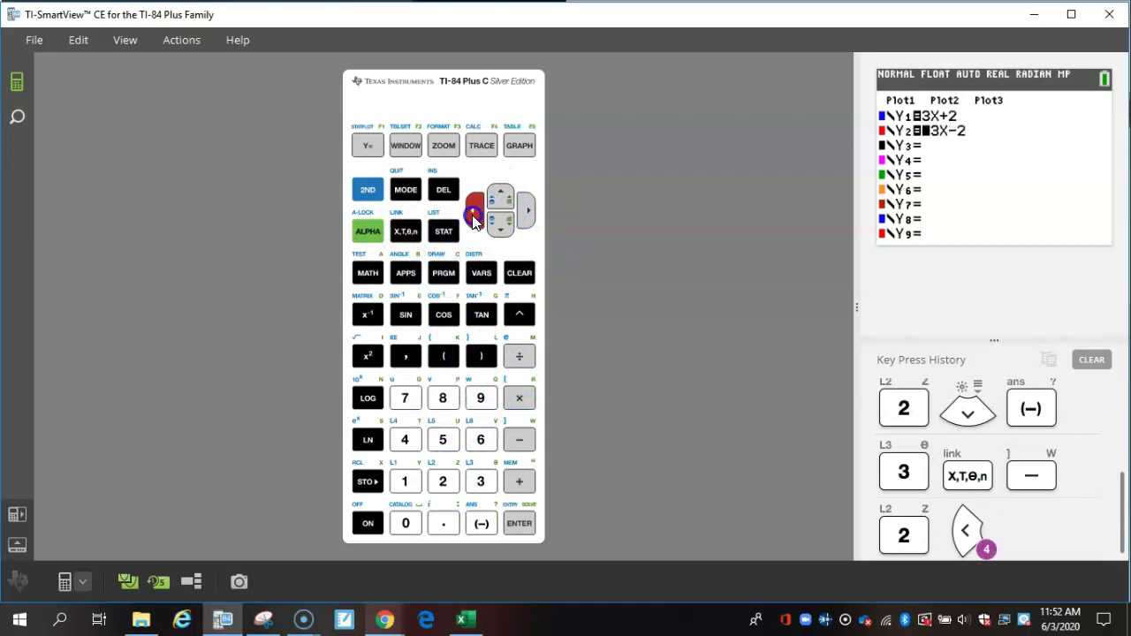
left_click(520, 530)
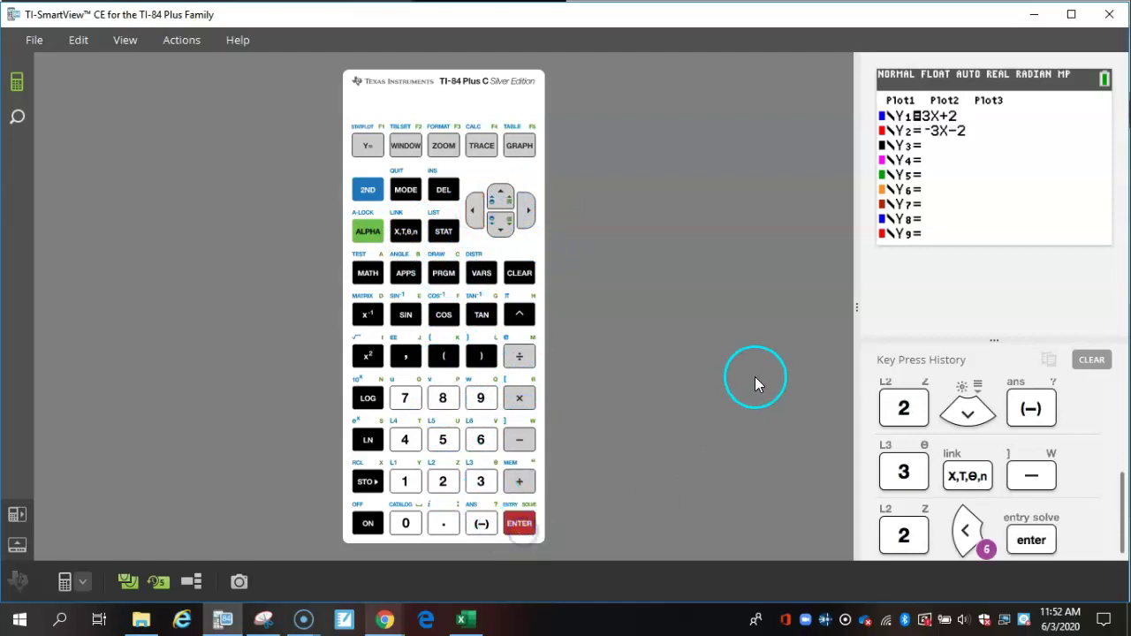
Display Y1's blue colour and line-style options
left_click(477, 218)
left_click(500, 196)
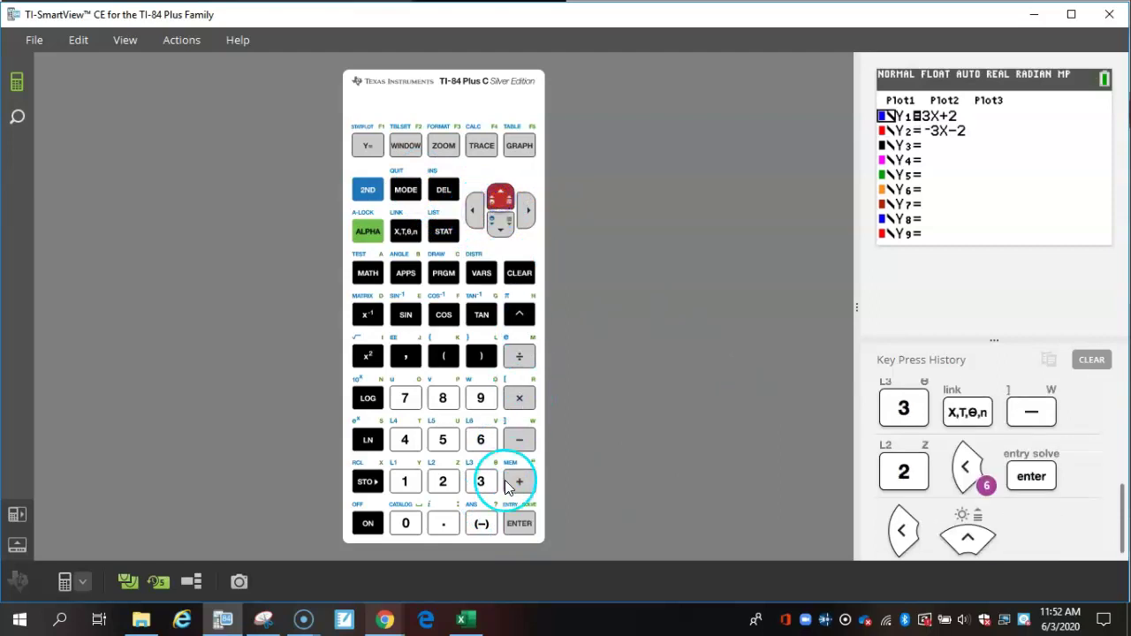
left_click(521, 525)
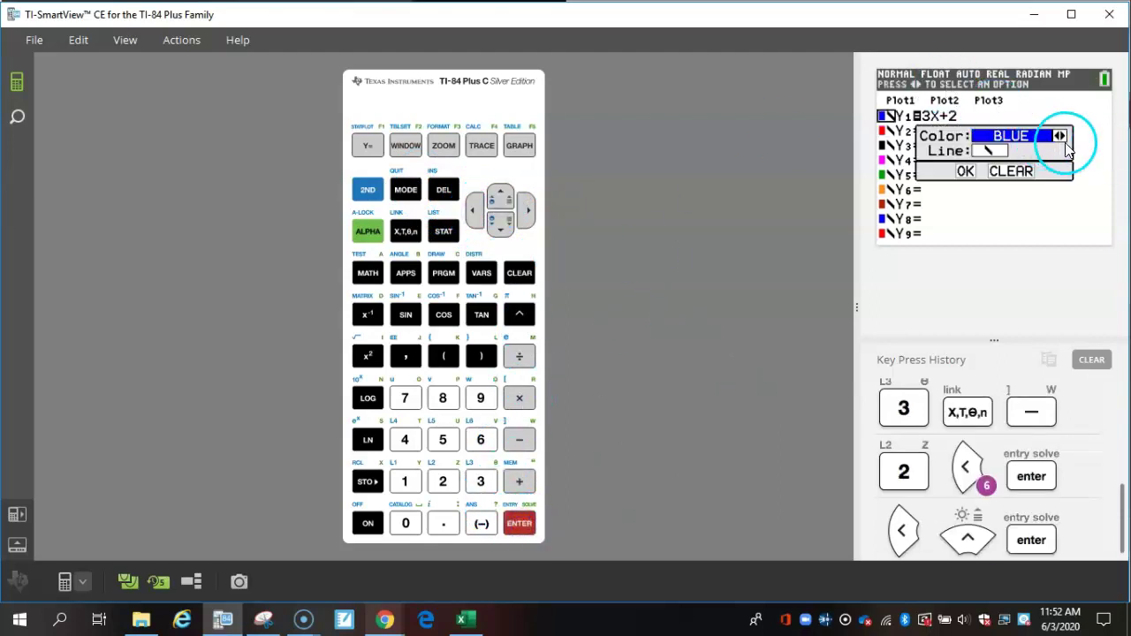
Switch the emulated calculator to the TI-84 Plus Silver Edition
left_click(83, 580)
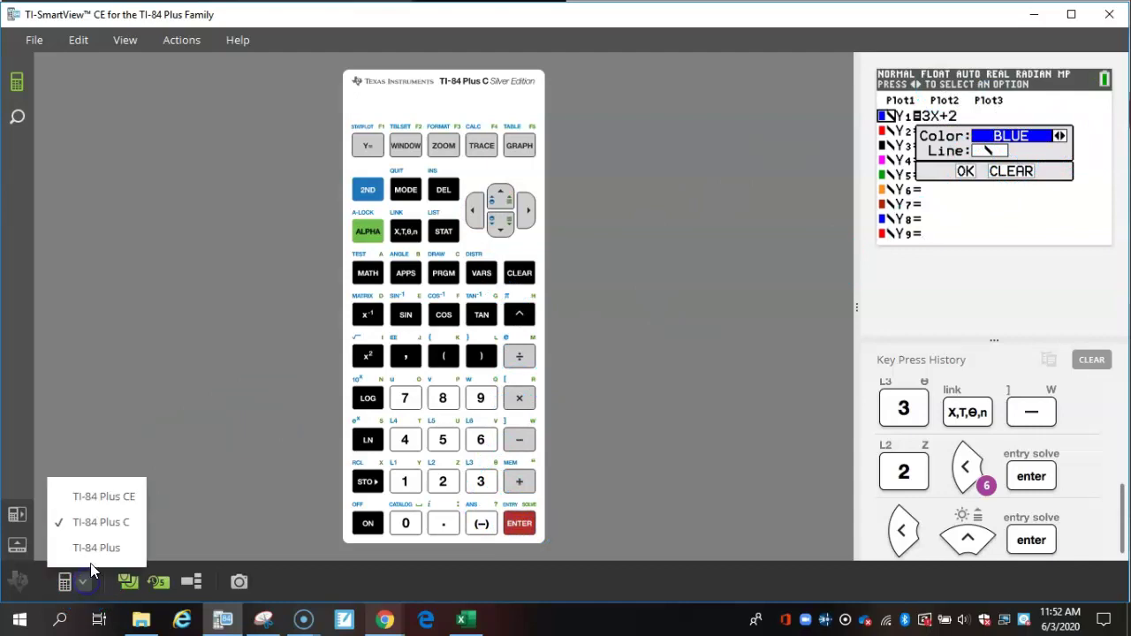
left_click(95, 558)
left_click(462, 478)
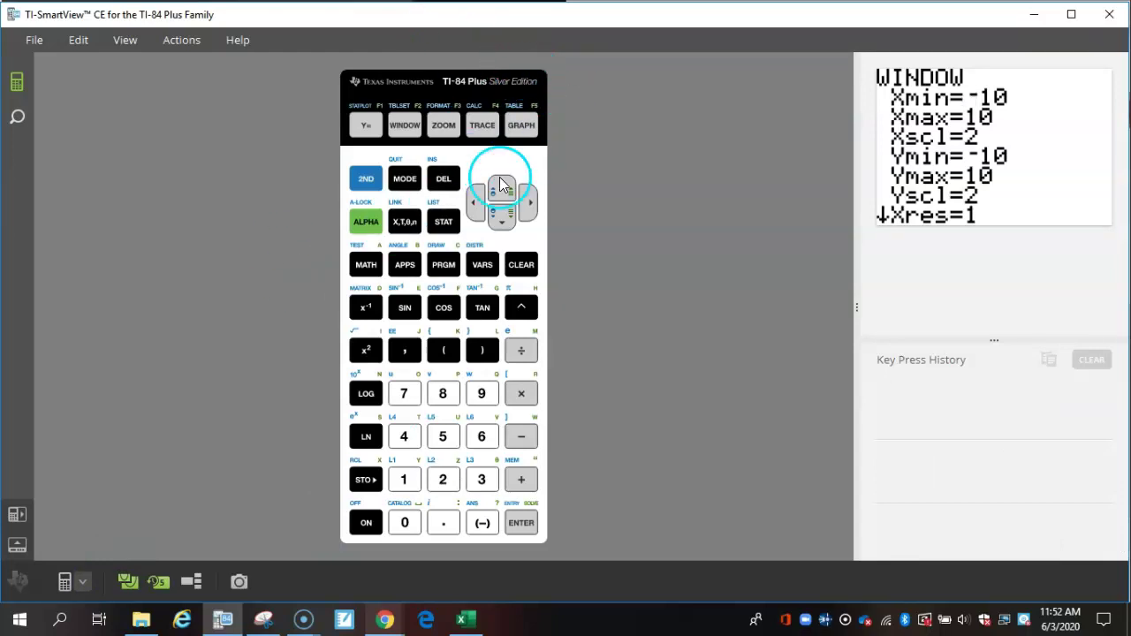
Clear the TI-84 Plus's RAM with MEM > Reset > All RAM, then show the empty Y= editor
left_click(366, 179)
left_click(521, 479)
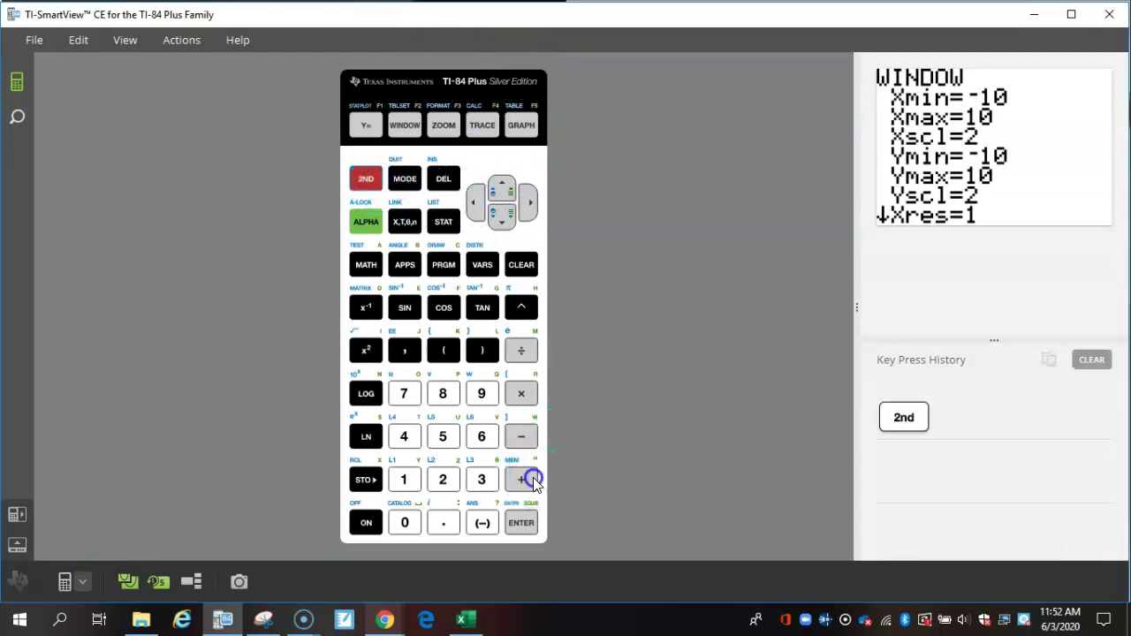
left_click(405, 393)
left_click(404, 479)
left_click(443, 479)
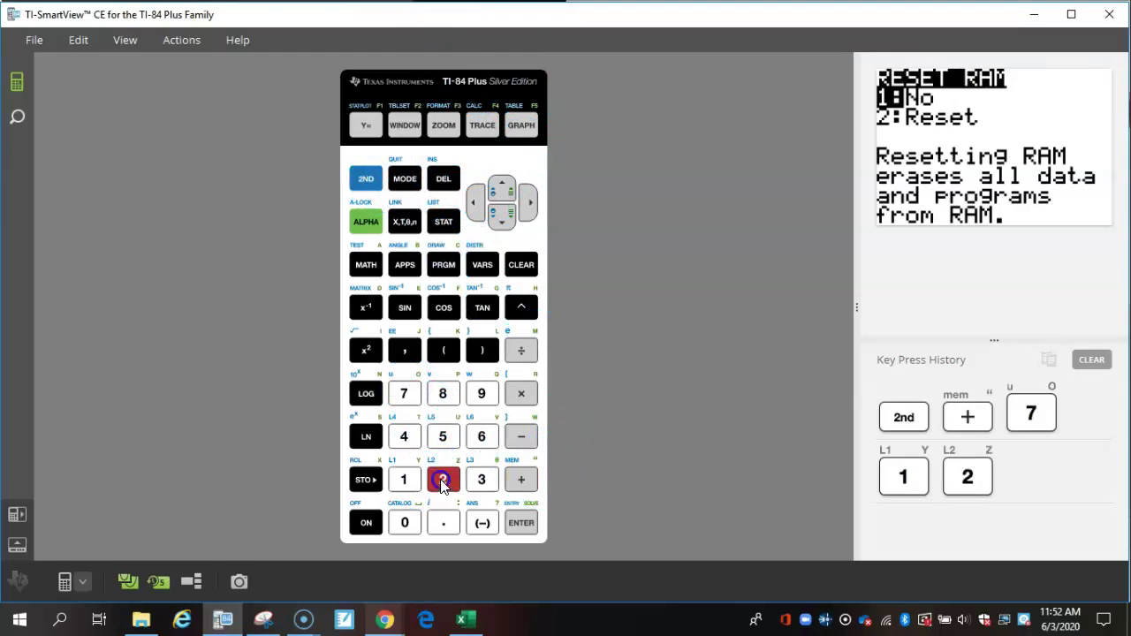
left_click(366, 124)
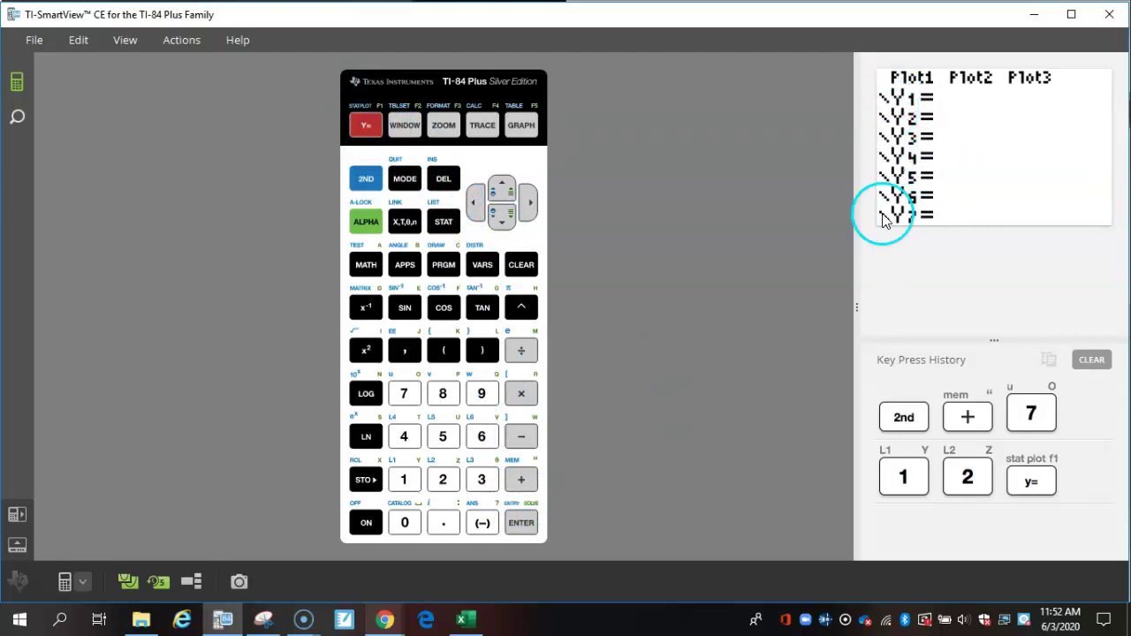
Enter Y1 = 3X+2 on the TI-84 Plus Silver Edition
left_click(482, 479)
left_click(401, 226)
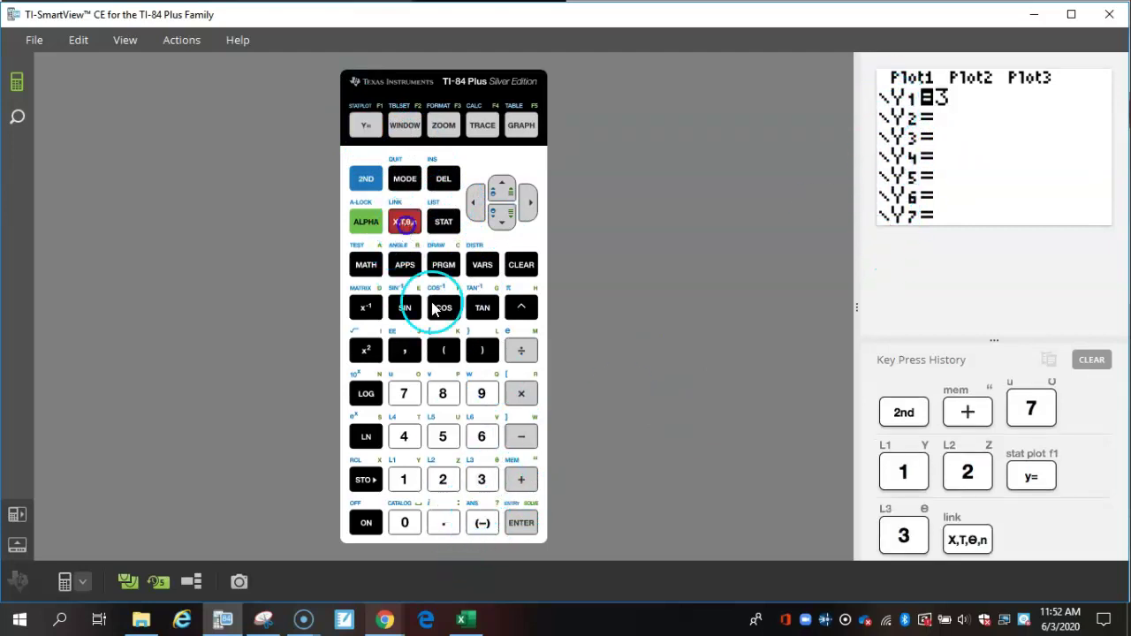
left_click(520, 480)
left_click(443, 479)
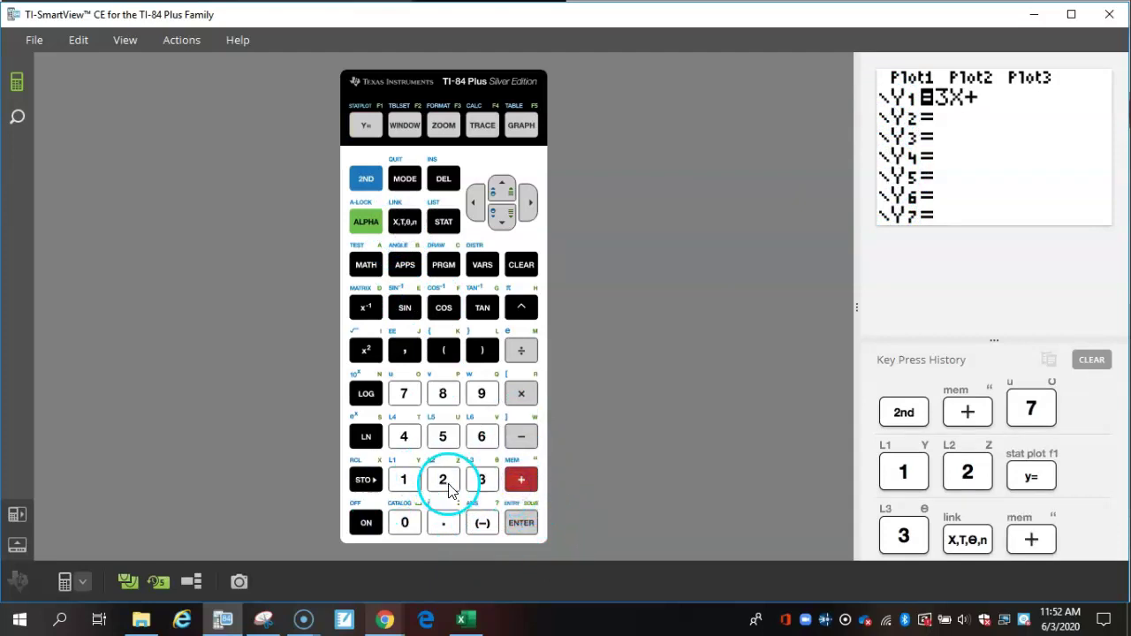
Enter Y2 = -3X-2 and deselect its equals sign so it isn't graphed
left_click(503, 217)
left_click(482, 522)
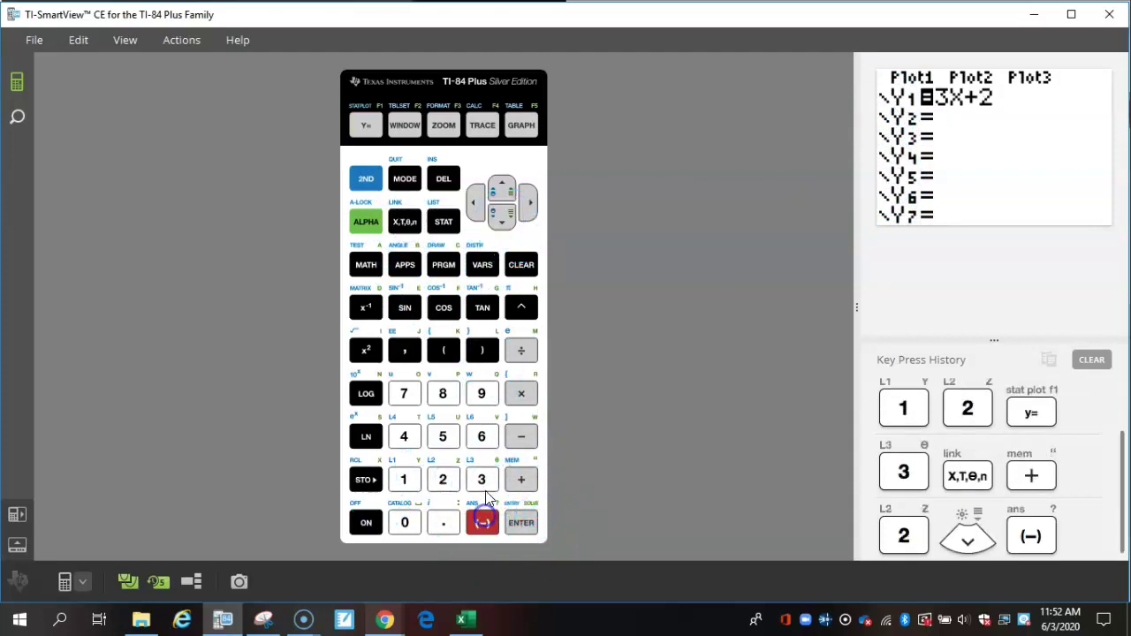
left_click(481, 477)
left_click(405, 226)
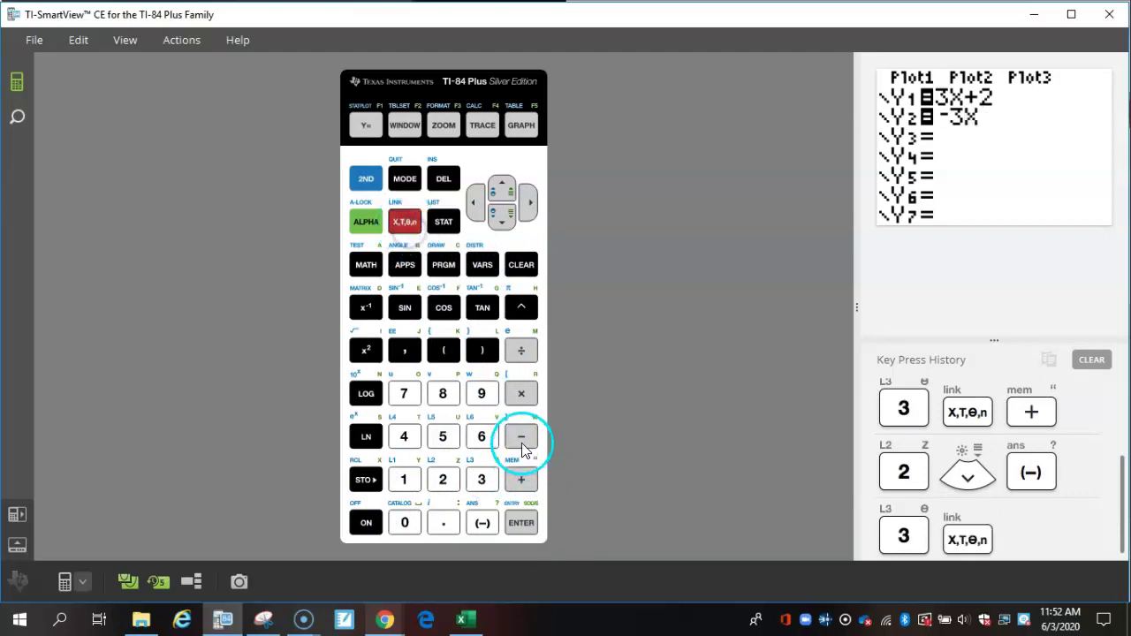
left_click(521, 437)
left_click(445, 479)
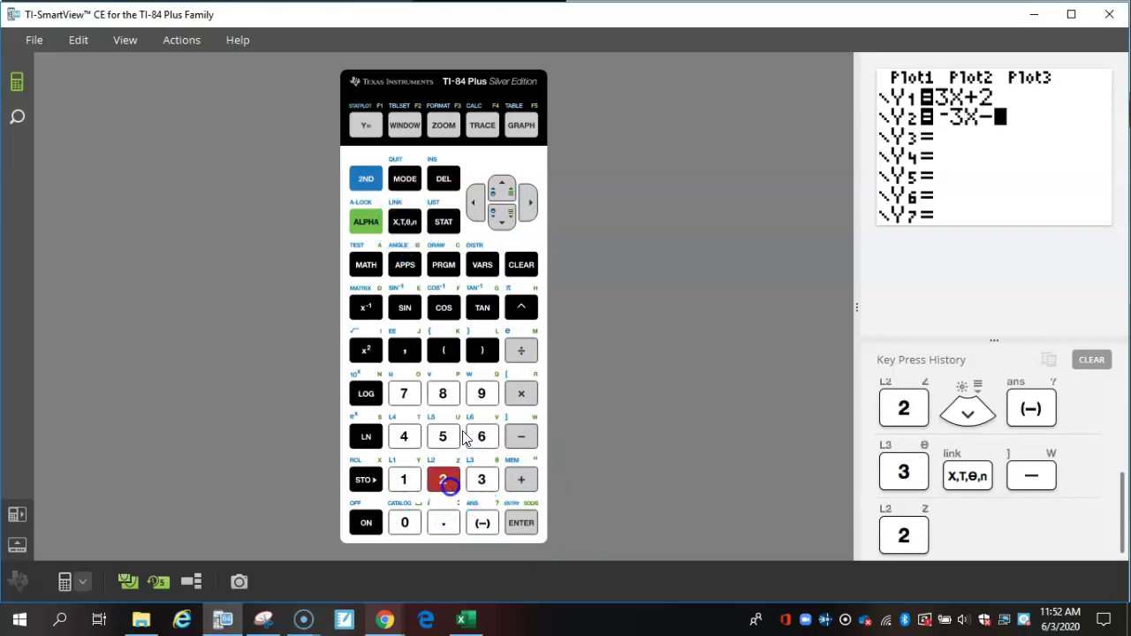
left_click(475, 212)
left_click(475, 212)
left_click(475, 214)
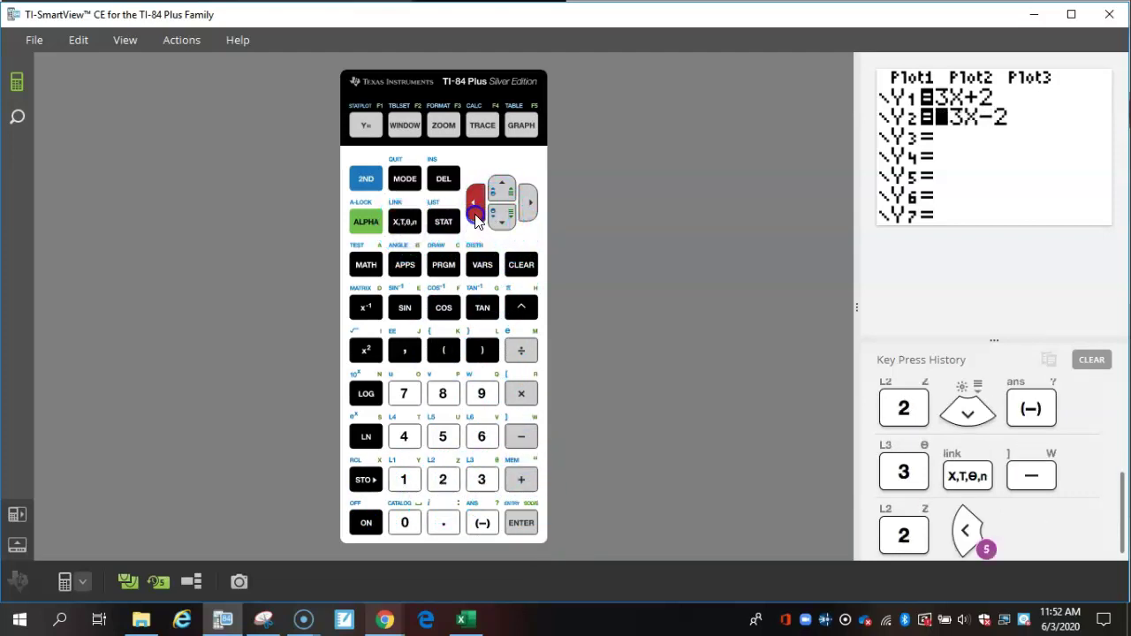
left_click(519, 522)
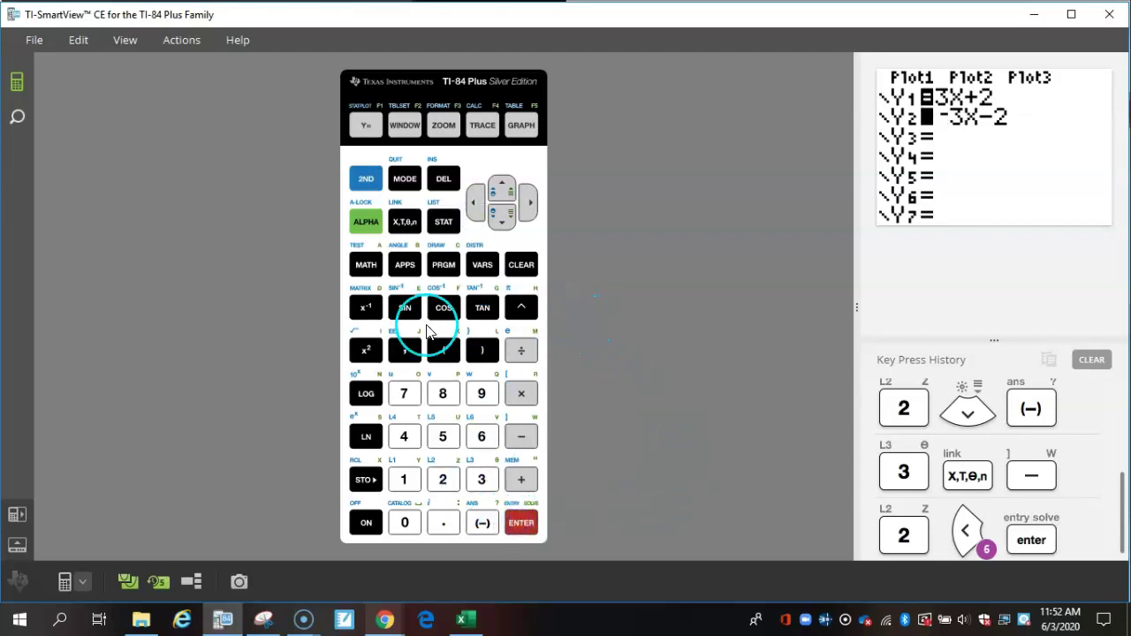
left_click(477, 203)
left_click(501, 188)
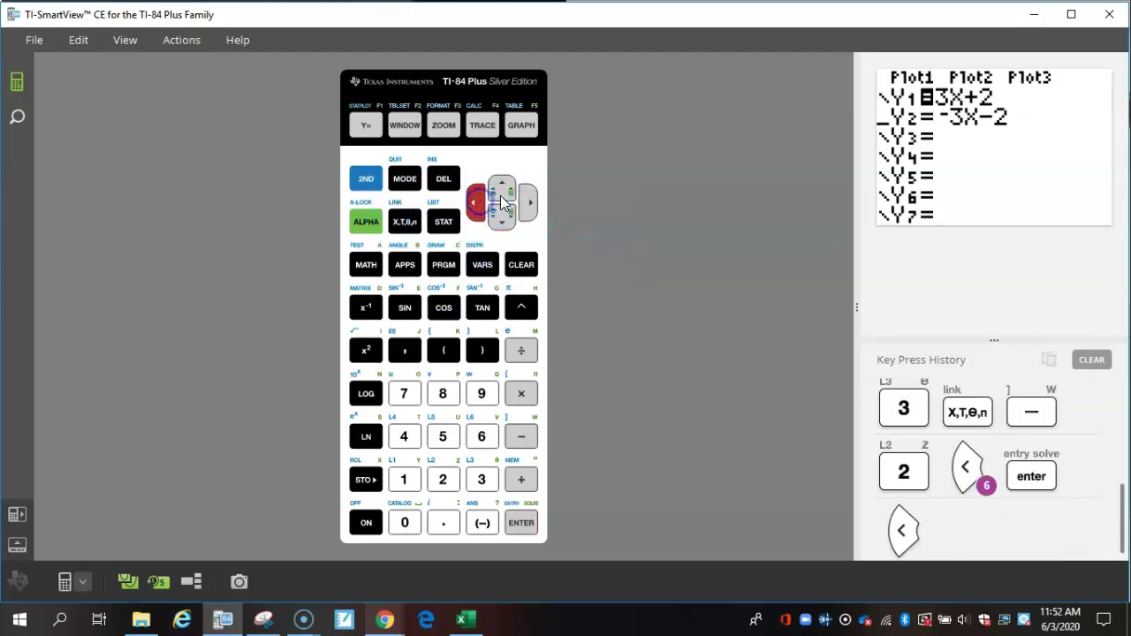
left_click(523, 523)
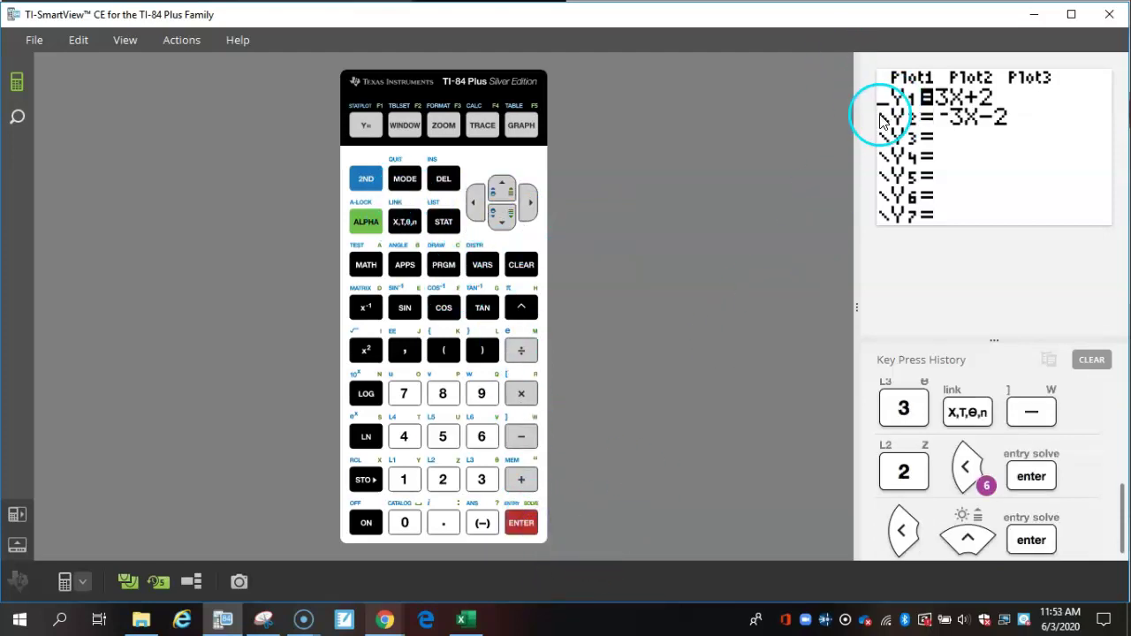
left_click(521, 530)
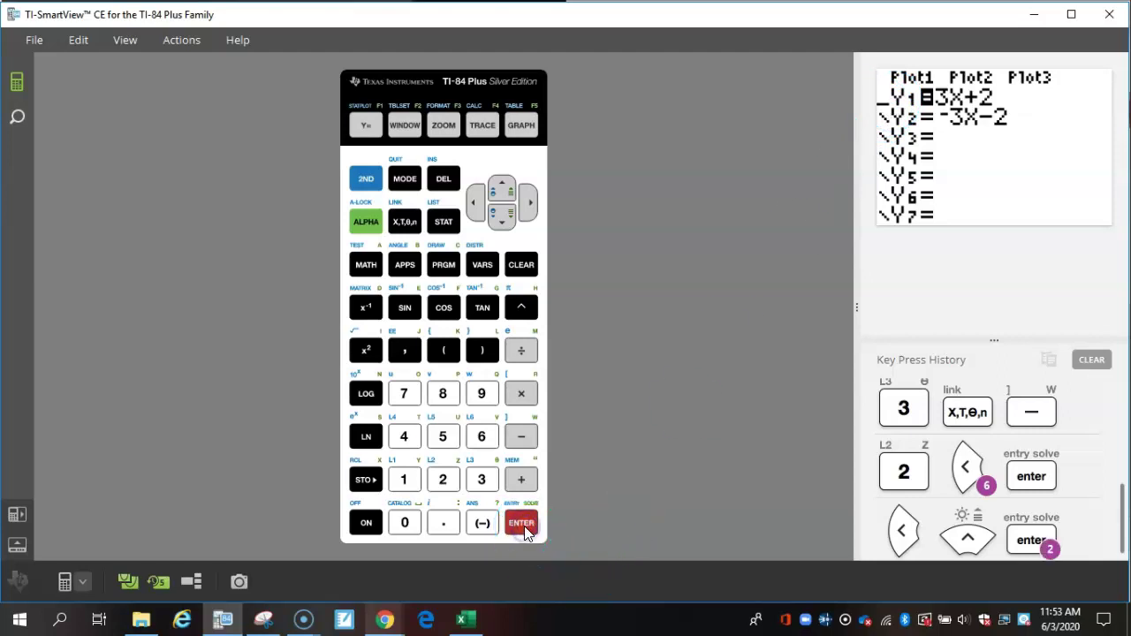
left_click(521, 529)
left_click(520, 530)
left_click(520, 526)
left_click(521, 529)
left_click(521, 528)
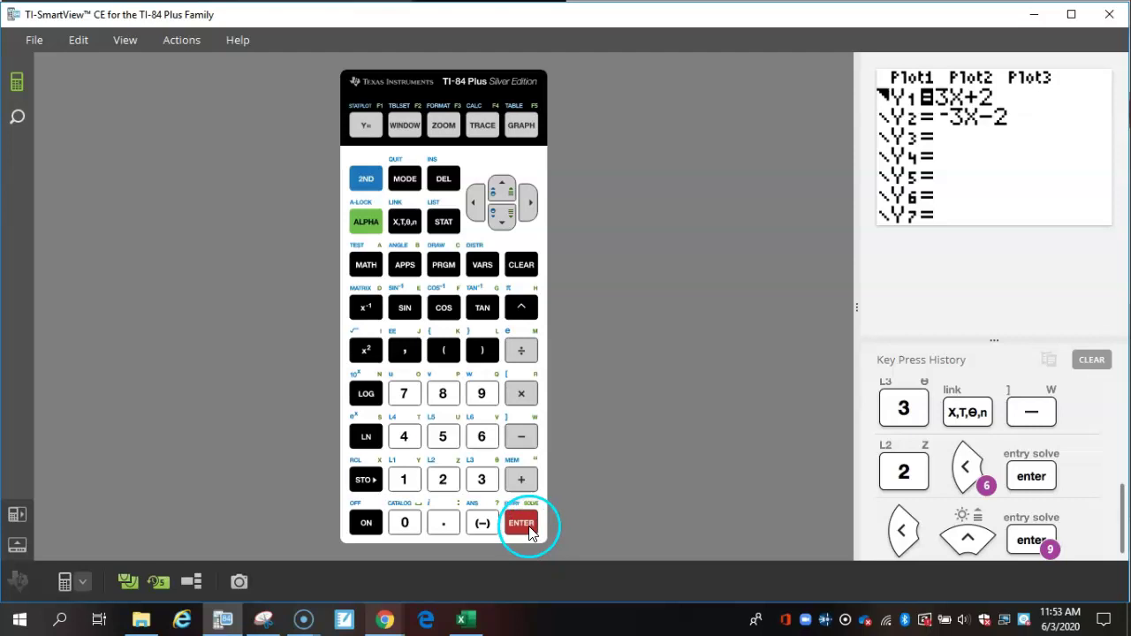
left_click(530, 532)
left_click(529, 530)
left_click(525, 528)
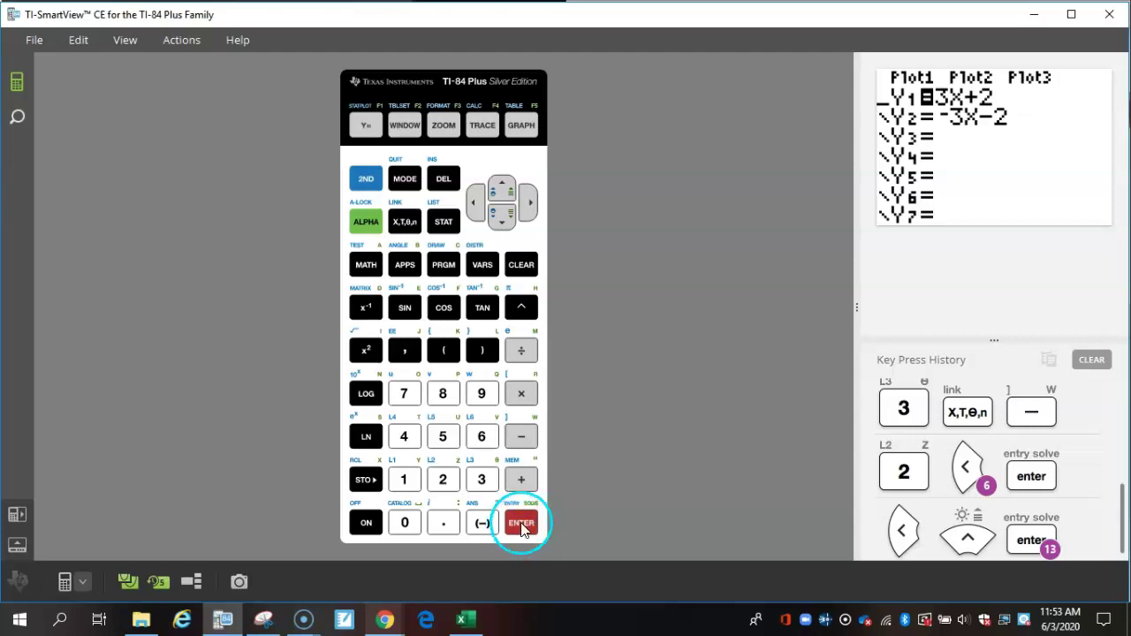
left_click(522, 528)
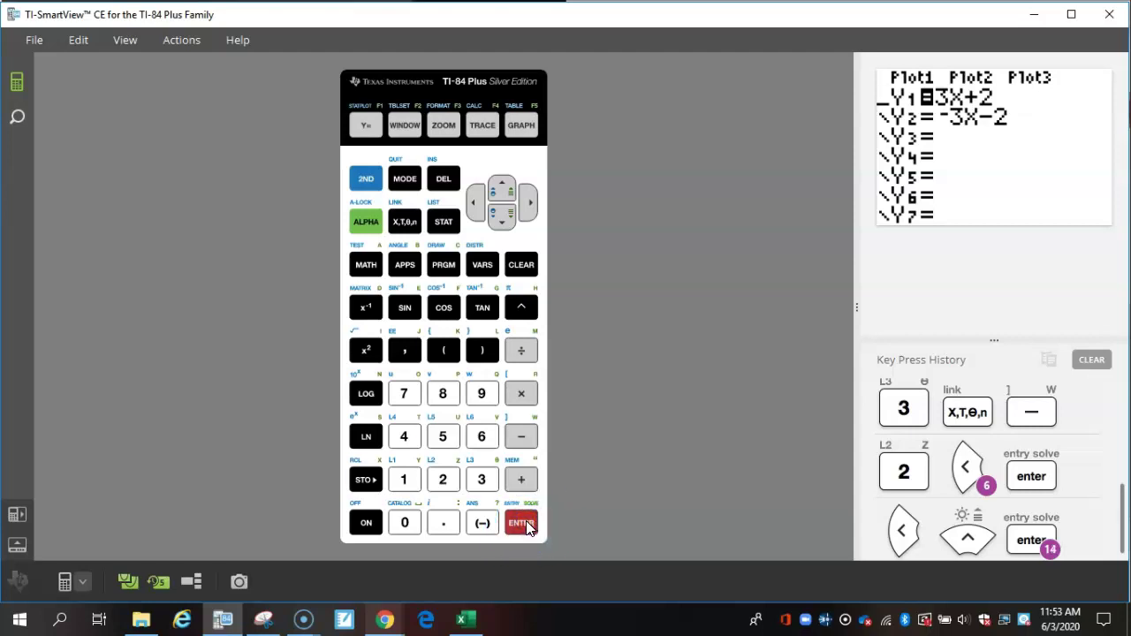